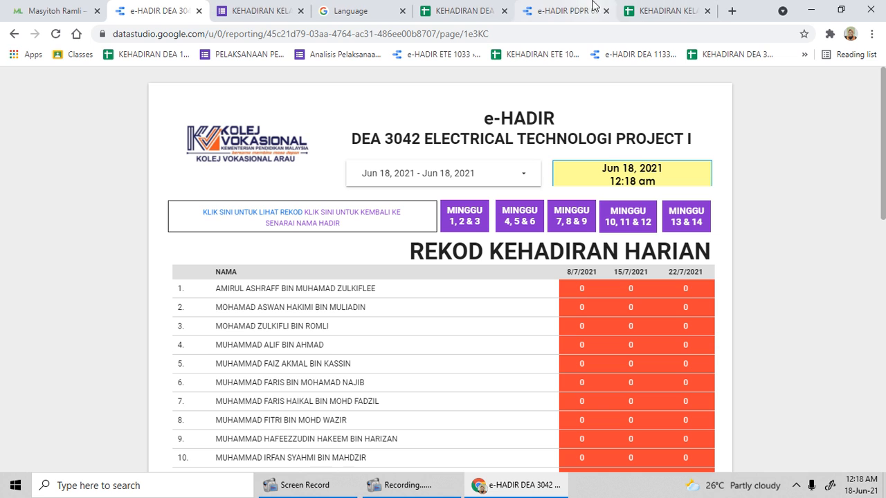
Step: Close the Language page and open a preview of the KEHADIRAN KELAS 4 ETE form
click(565, 14)
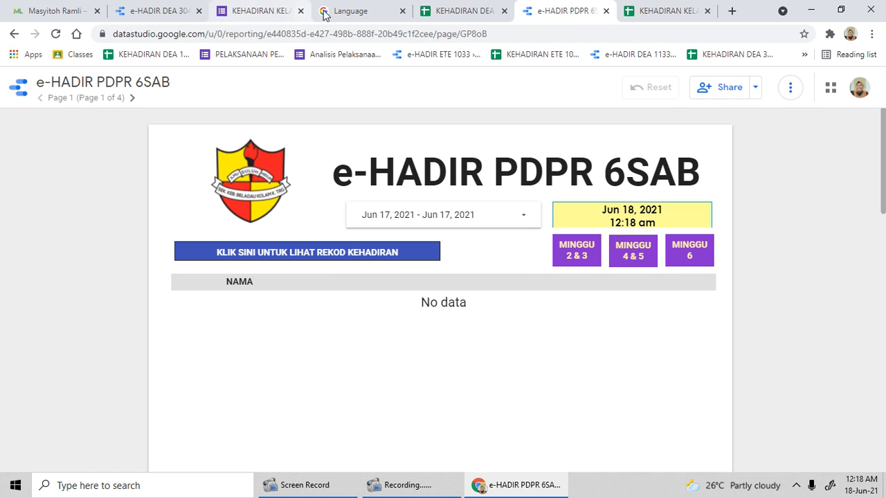
click(402, 12)
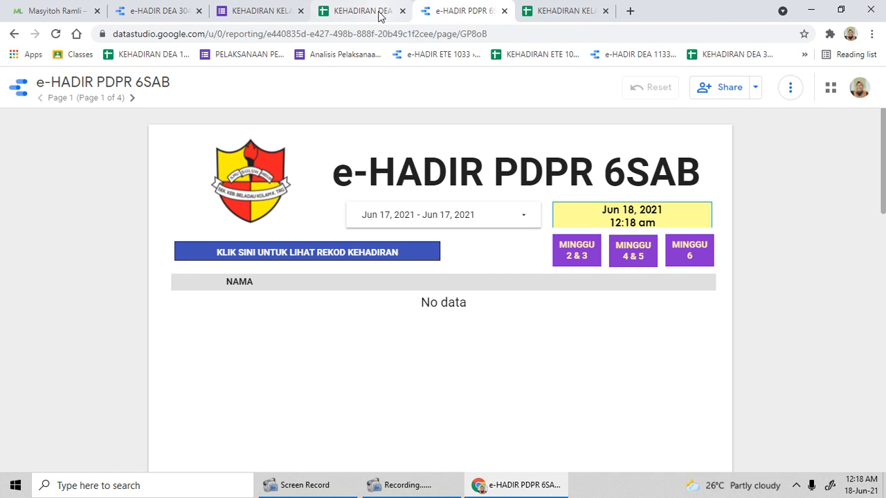
click(249, 13)
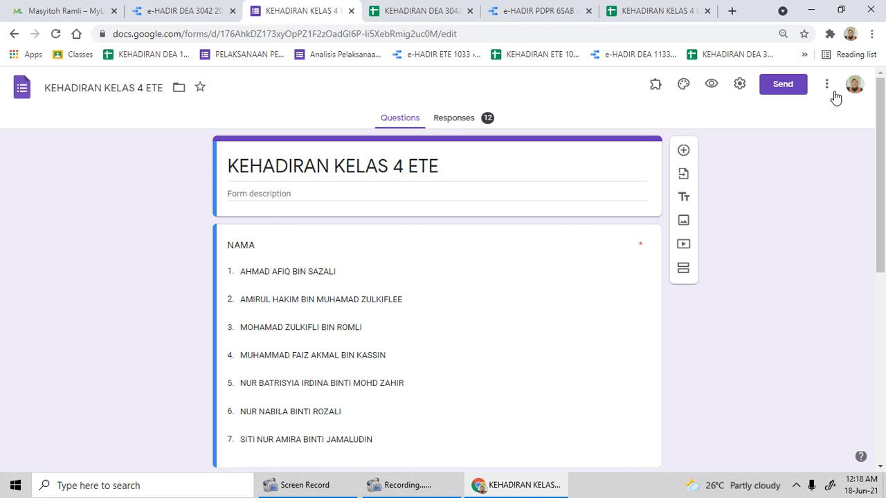
click(712, 83)
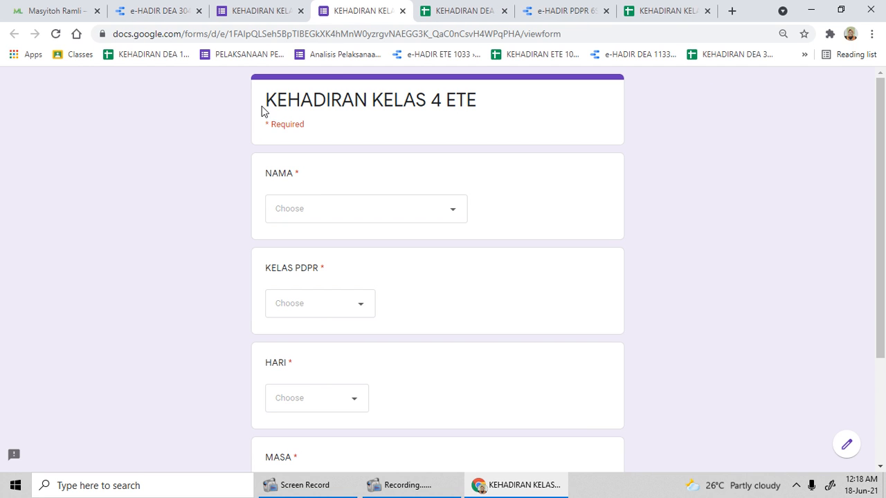
Step: Review the NAMA, KELAS PDPR, HARI and MASA questions in the form preview without answering them
scroll(315, 204, down, 1)
click(333, 151)
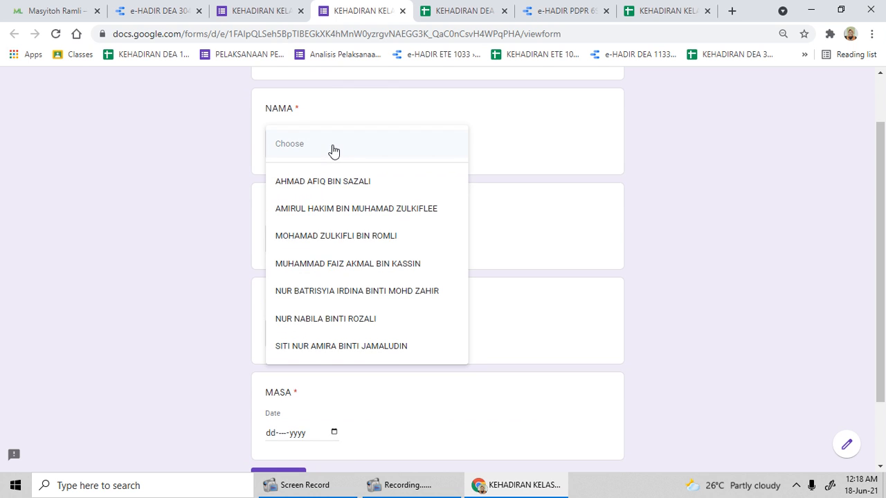
click(333, 151)
scroll(330, 258, down, 1)
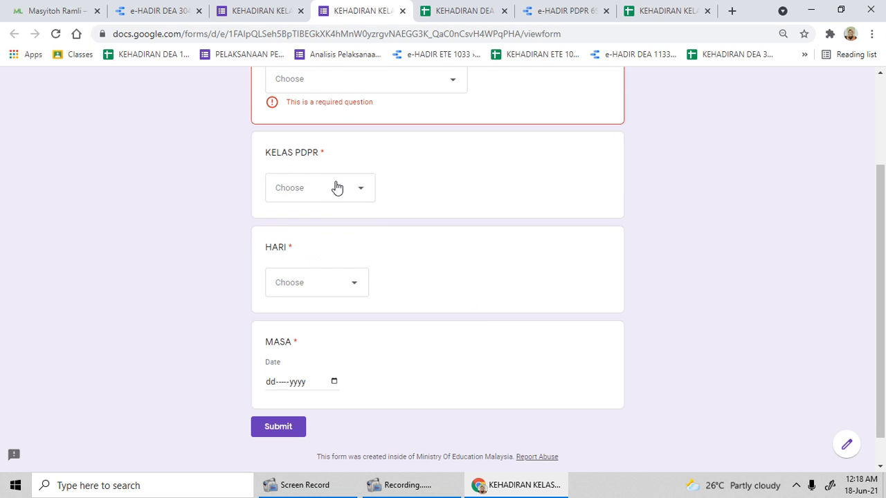
click(337, 189)
click(412, 272)
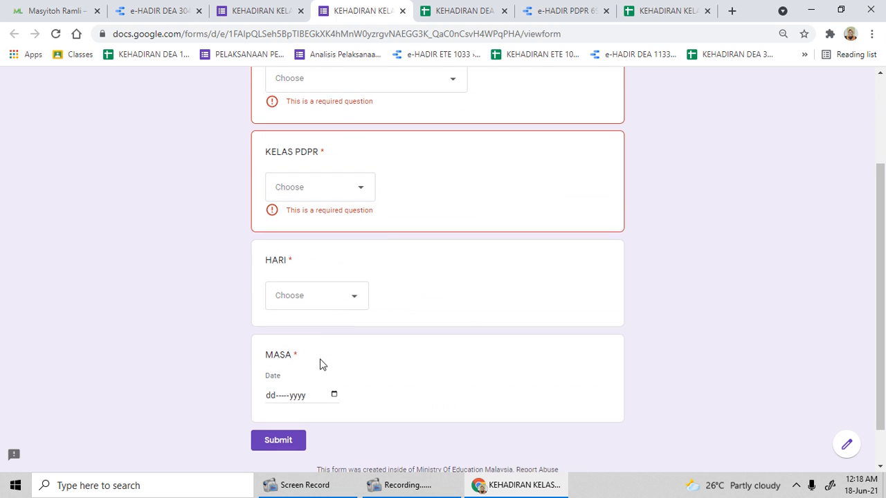
scroll(411, 275, down, 1)
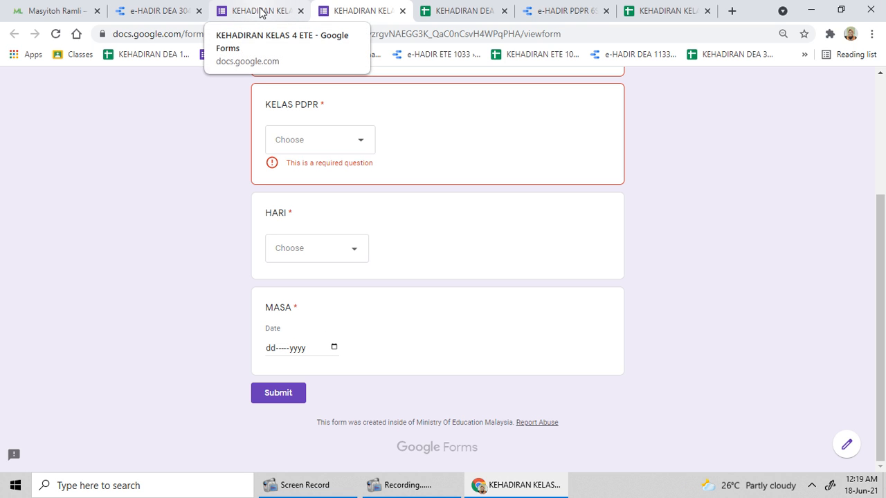
Step: Examine the KEHADIRAN DEA 3042 PTA 1 responses, checking the timestamp, MINGGU and date columns and the attendance table in Sheet2
click(438, 11)
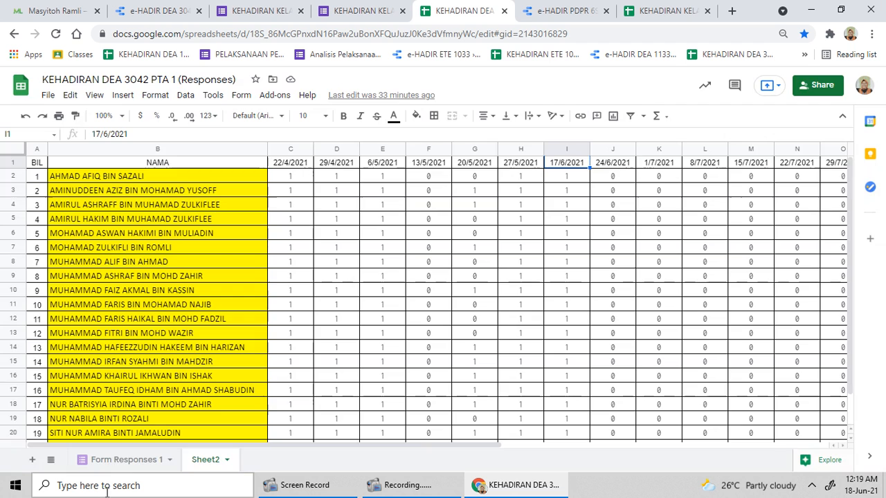
click(132, 461)
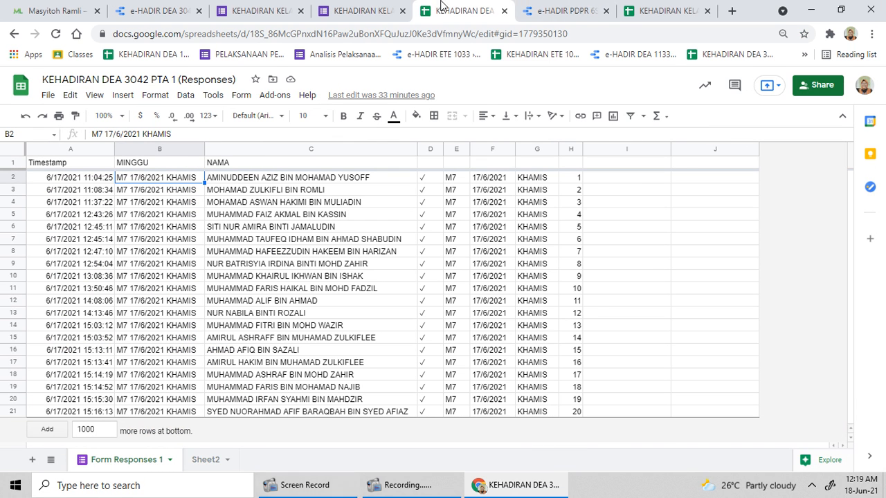
click(668, 10)
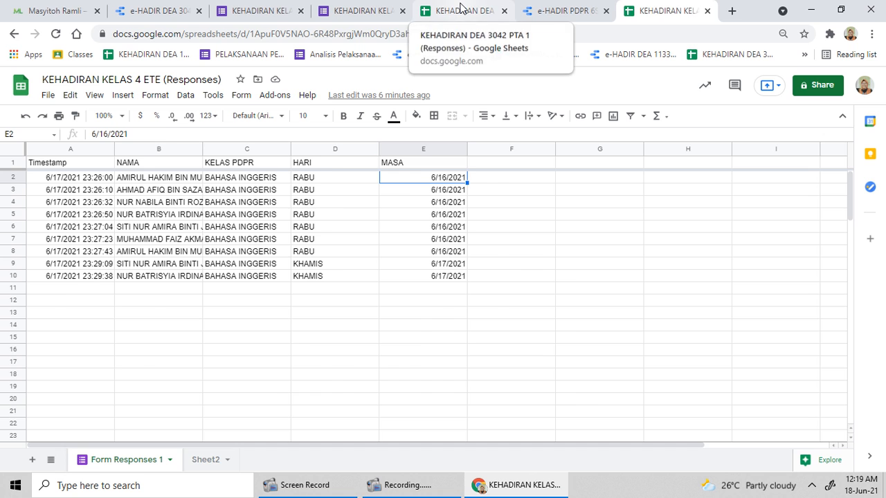
click(462, 11)
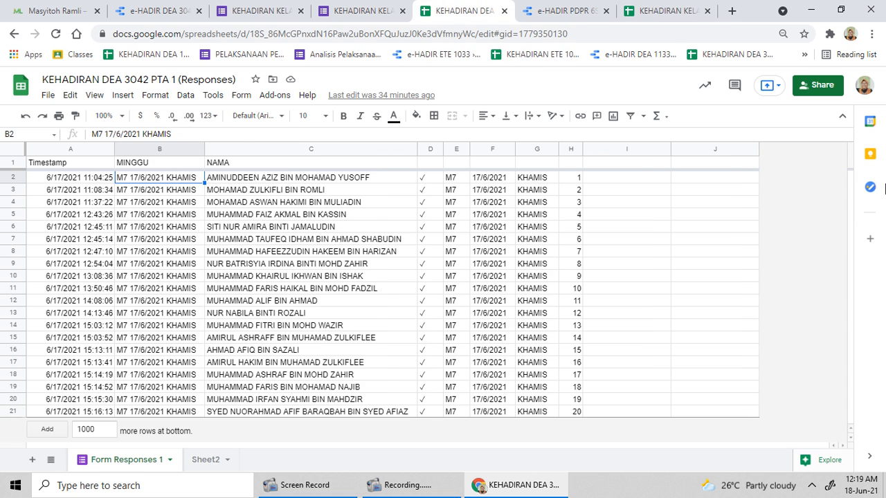
click(74, 150)
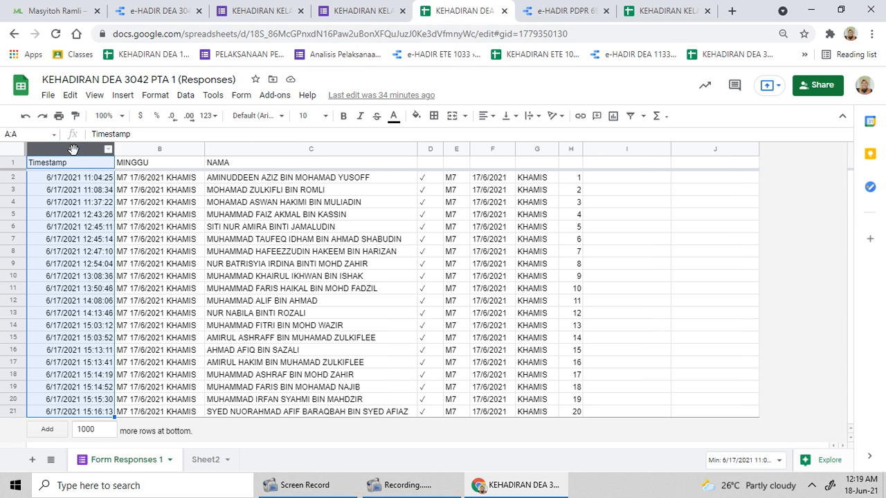
click(167, 155)
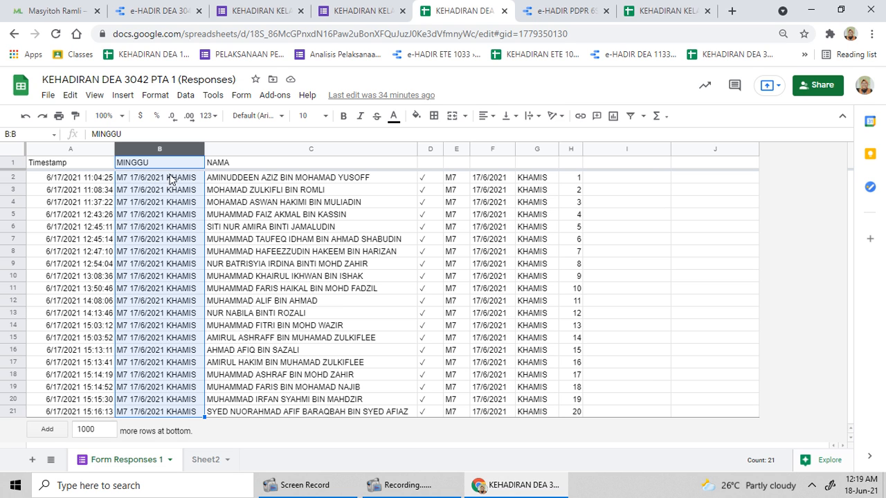
click(493, 149)
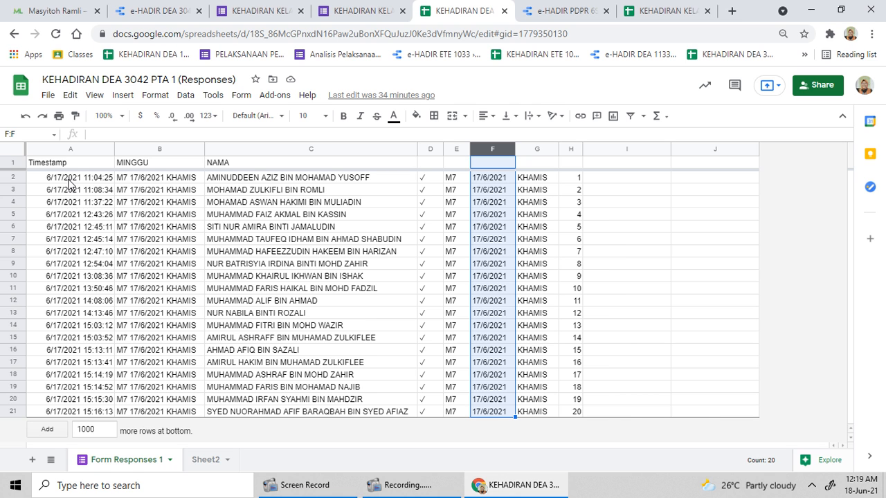
click(200, 463)
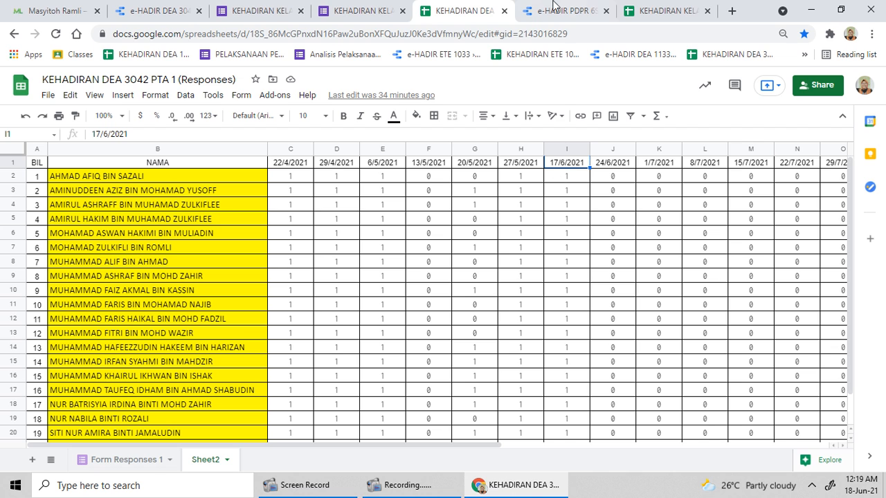
Step: Extend the date headers in Sheet2 of the KEHADIRAN KELAS 4 ETE responses to 6/20/2021 in G1
click(369, 10)
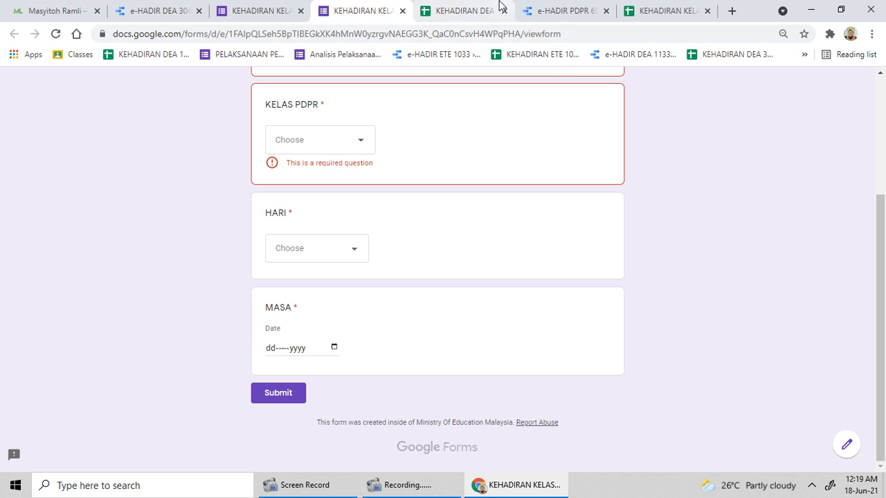
click(657, 11)
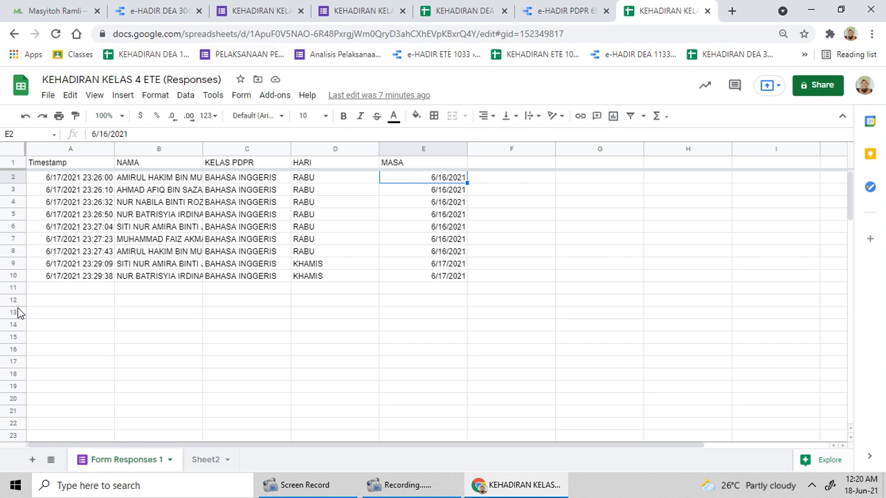
click(207, 461)
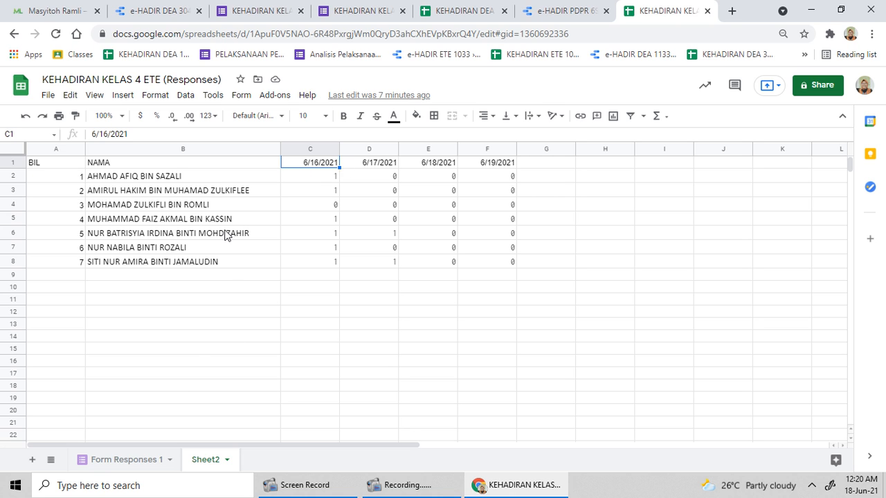
drag(149, 175, 156, 261)
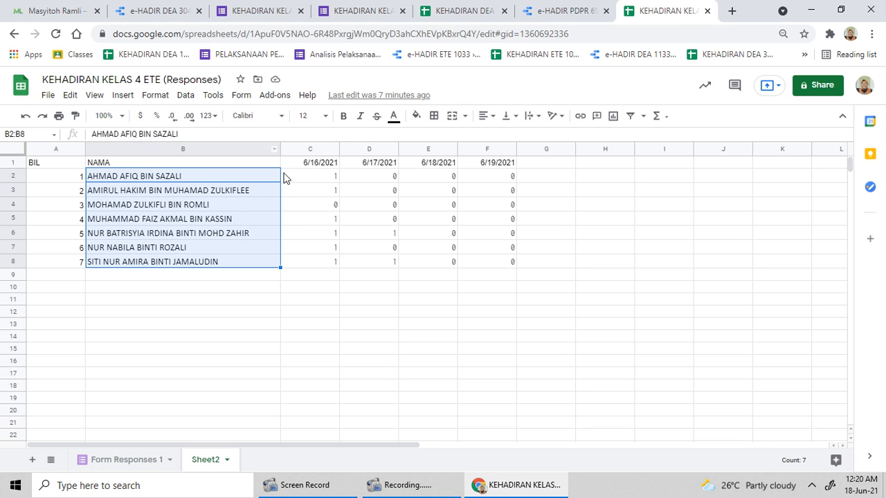
click(318, 164)
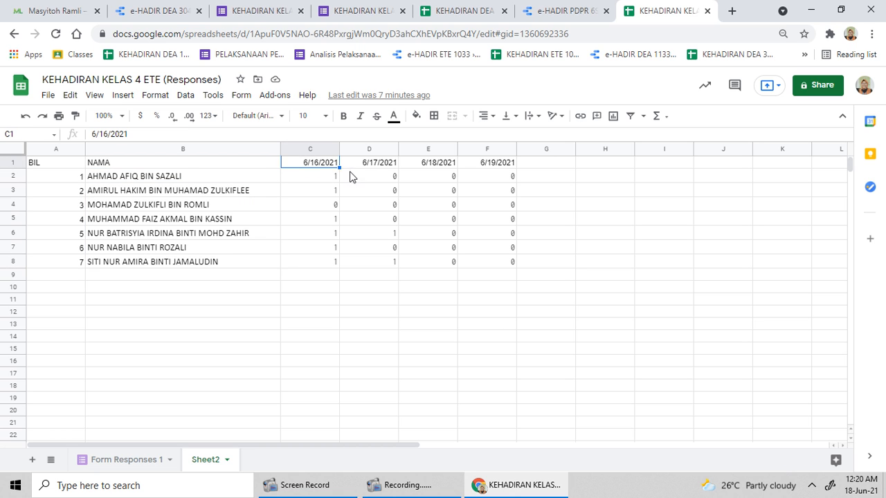
drag(336, 166, 546, 164)
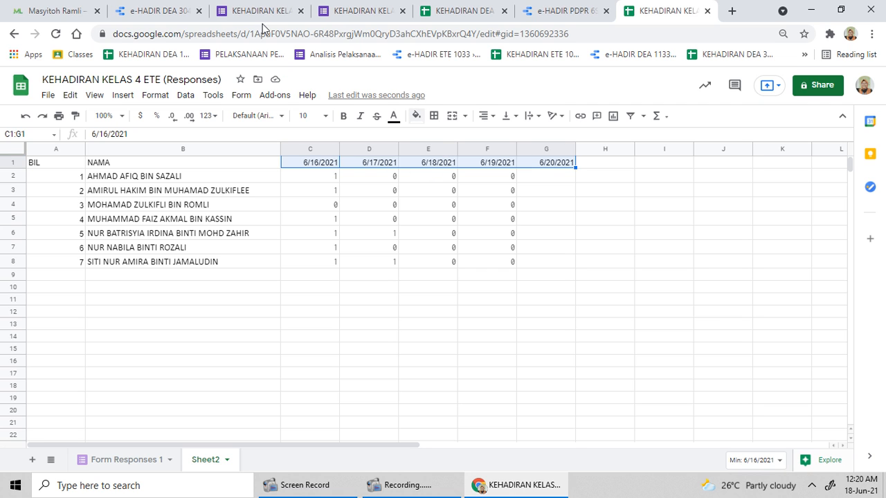
Step: Examine the COUNTIFS formula in C2 of Sheet2 and the NAMA column its first range refers to in Form Responses 1
click(106, 461)
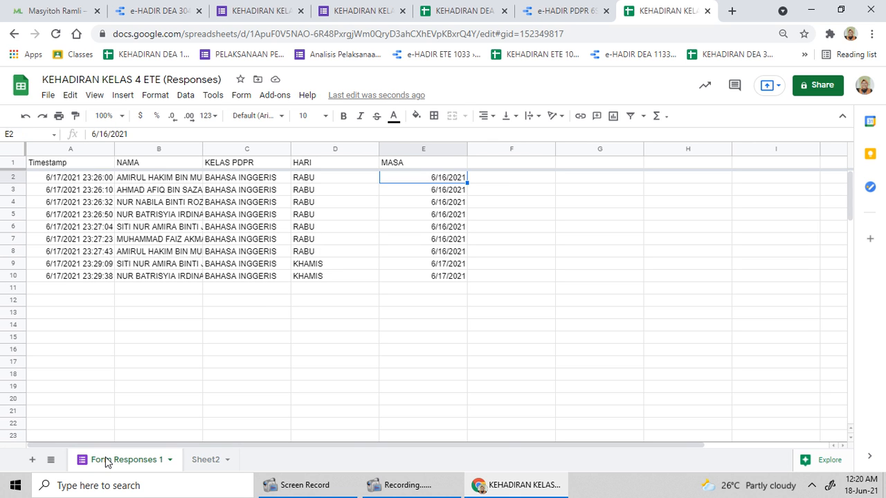
click(219, 462)
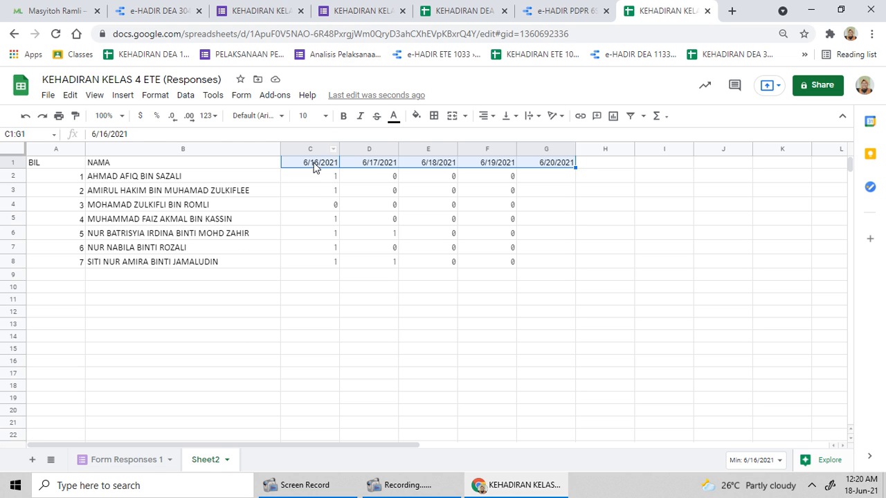
click(313, 177)
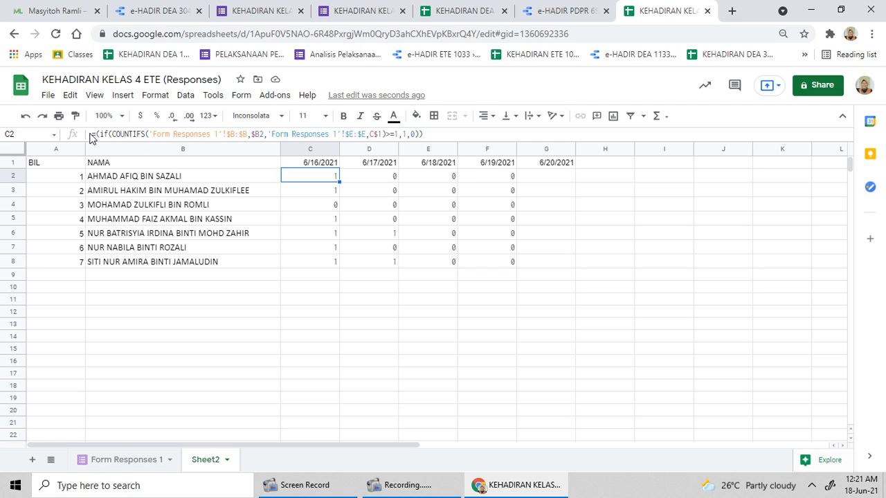
drag(95, 134, 121, 150)
click(151, 135)
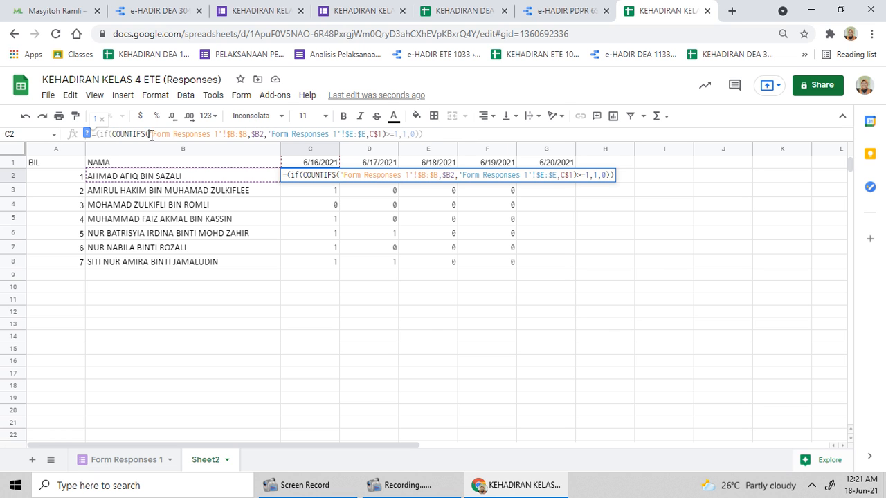
drag(150, 134, 239, 135)
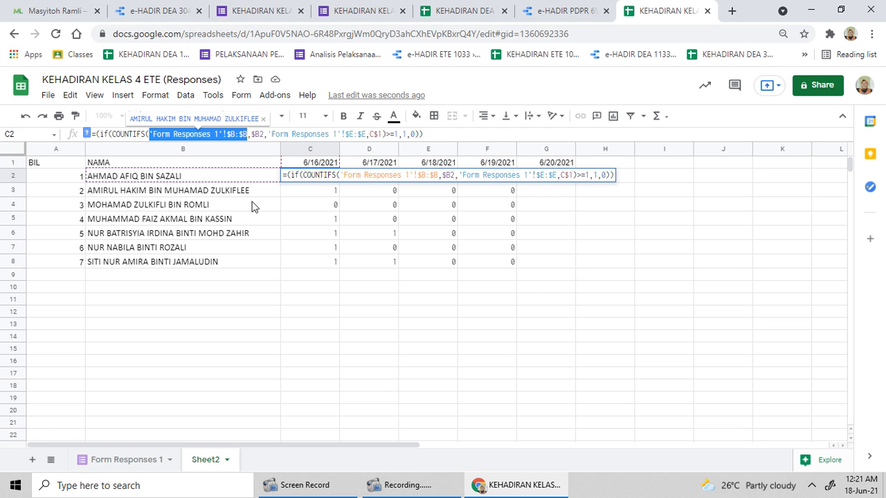
click(123, 461)
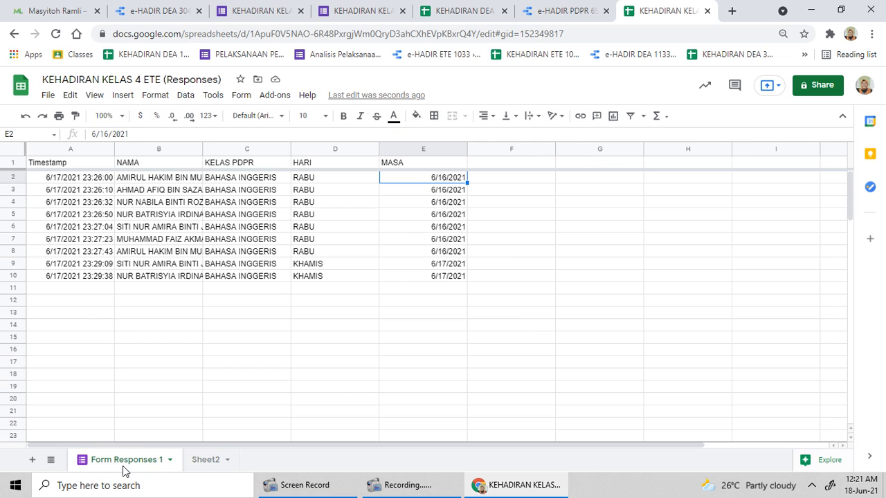
click(161, 153)
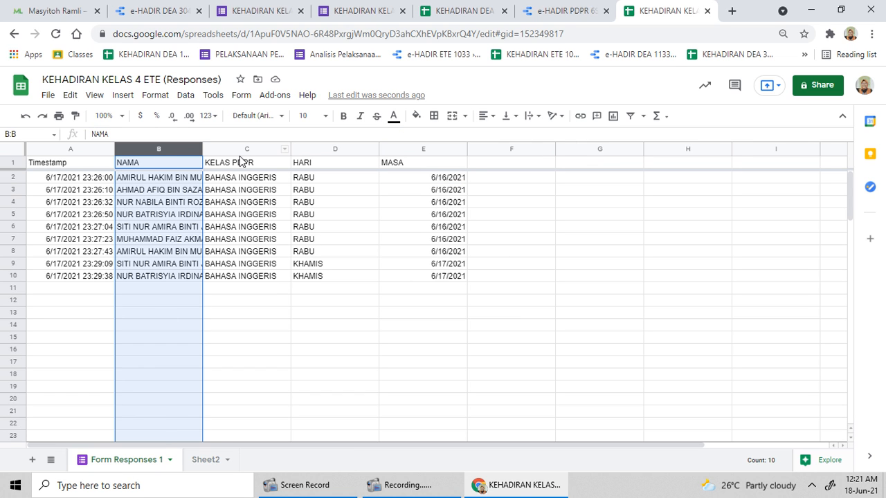
click(210, 460)
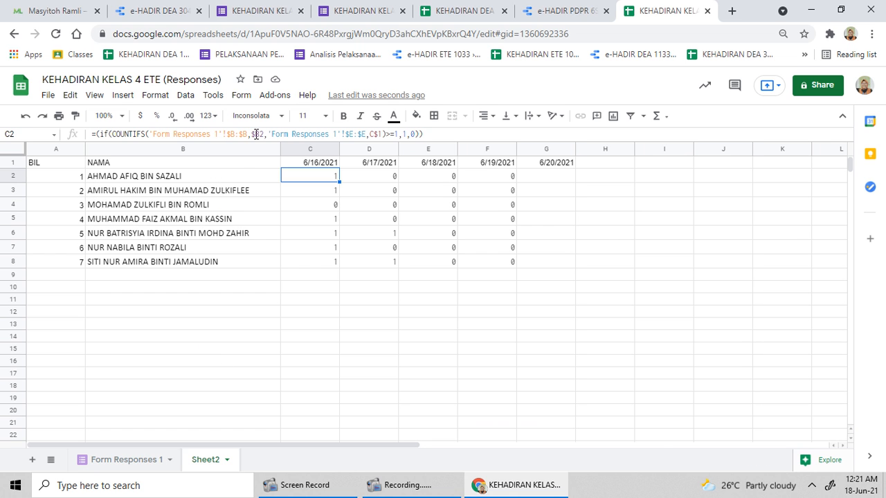
Step: Inspect the $B2 name criterion in the C2 formula and compare it with the formulas down to C4
drag(253, 134, 265, 132)
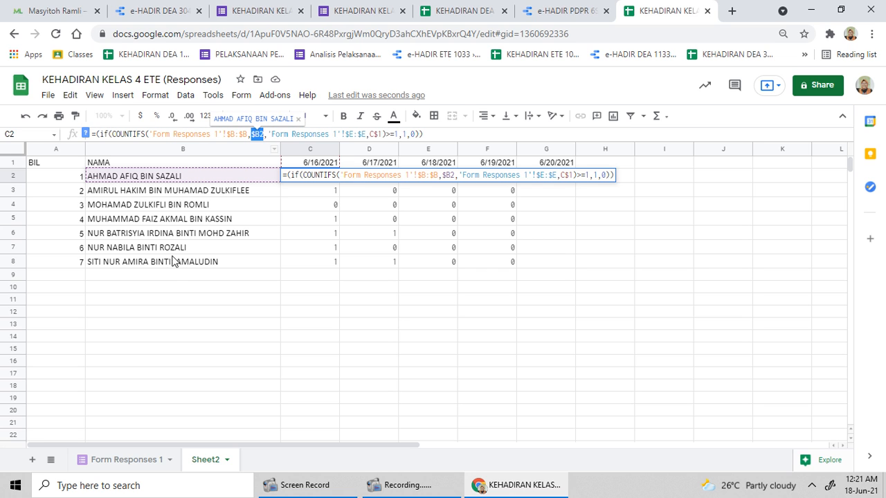
click(257, 135)
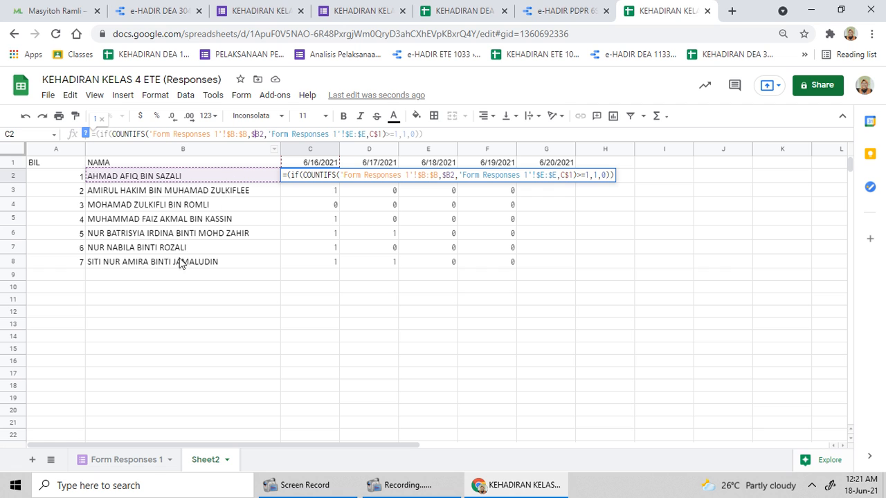
click(199, 196)
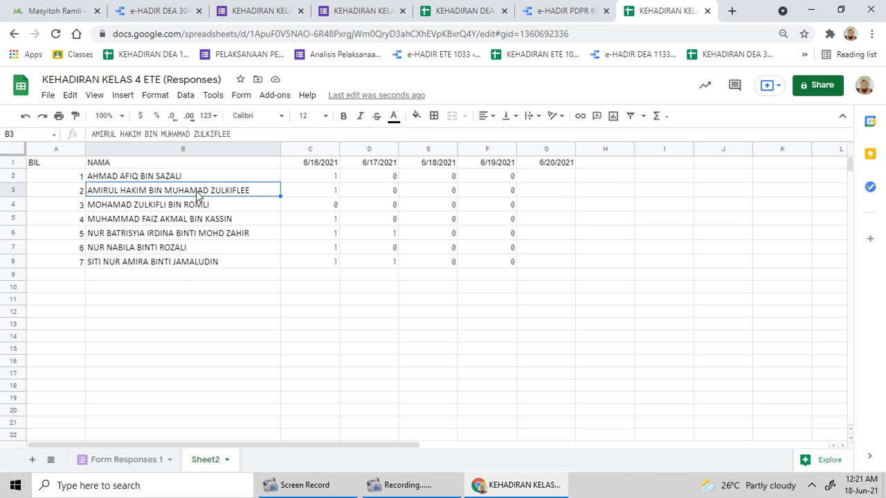
click(208, 178)
click(323, 177)
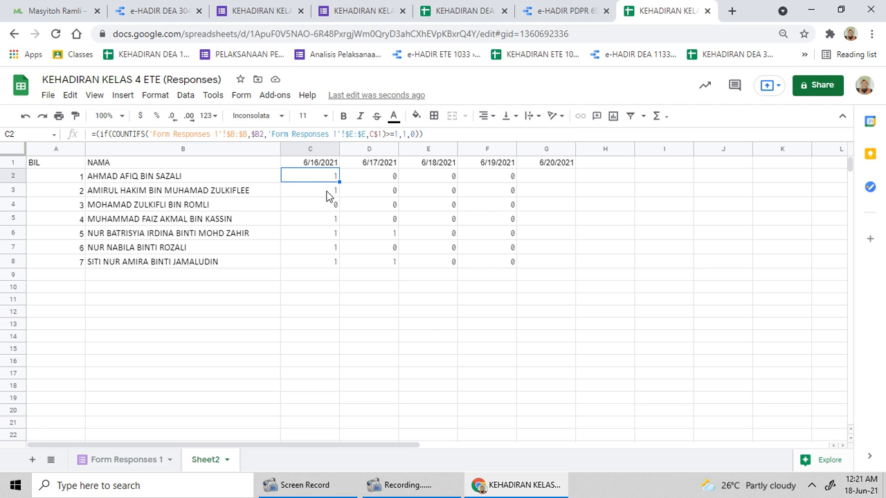
key(Down)
key(Down)
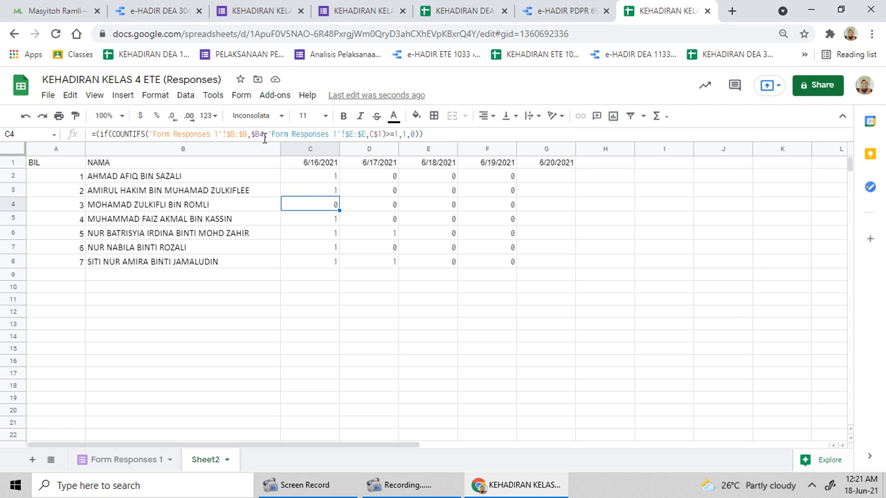
Step: Replace the second COUNTIFS range in C6 with column E (MASA) of Form Responses 1
key(Down)
key(Down)
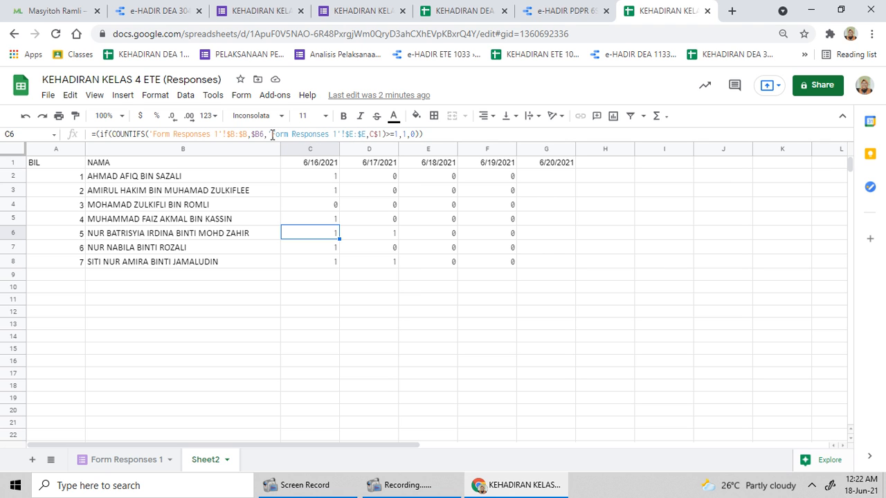
drag(268, 134, 366, 134)
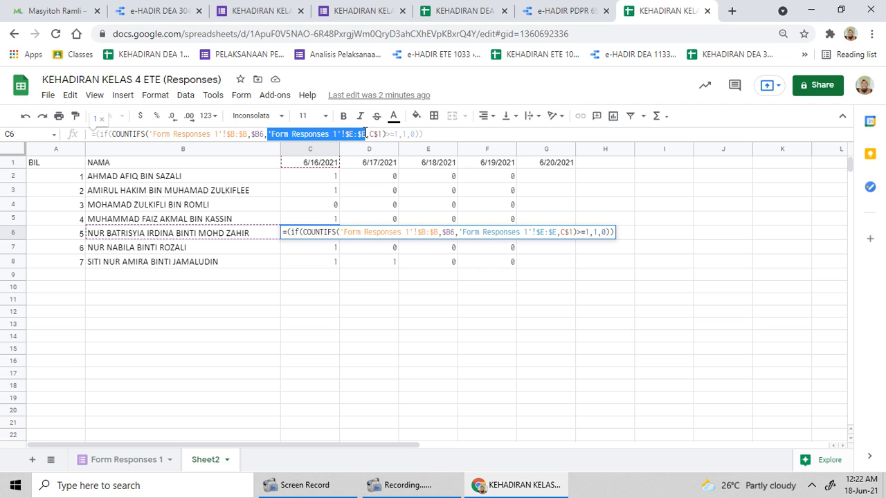
key(BackSpace)
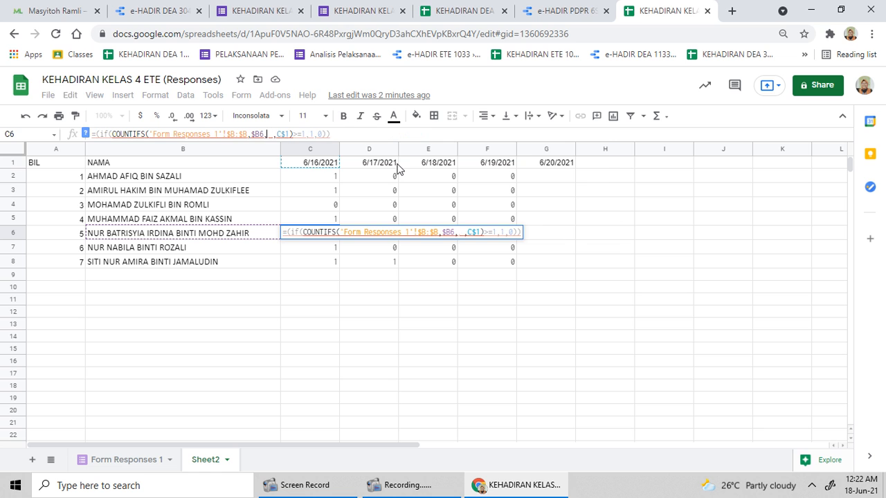
click(126, 460)
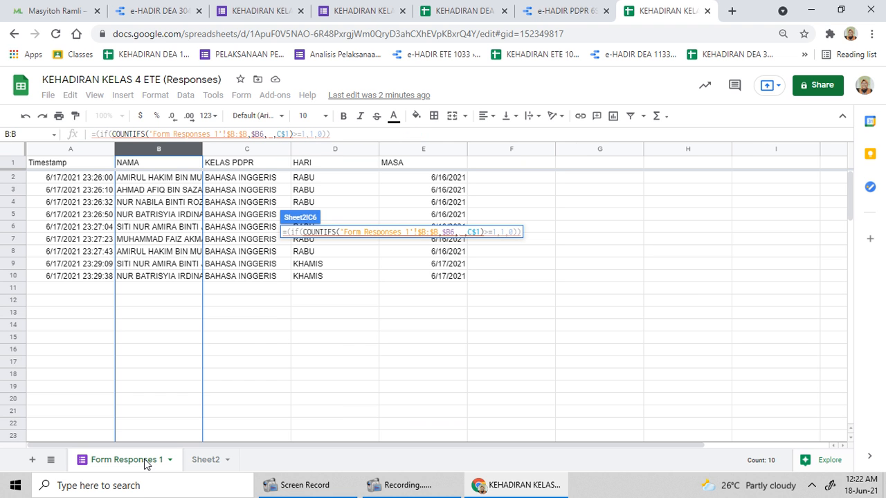
click(430, 153)
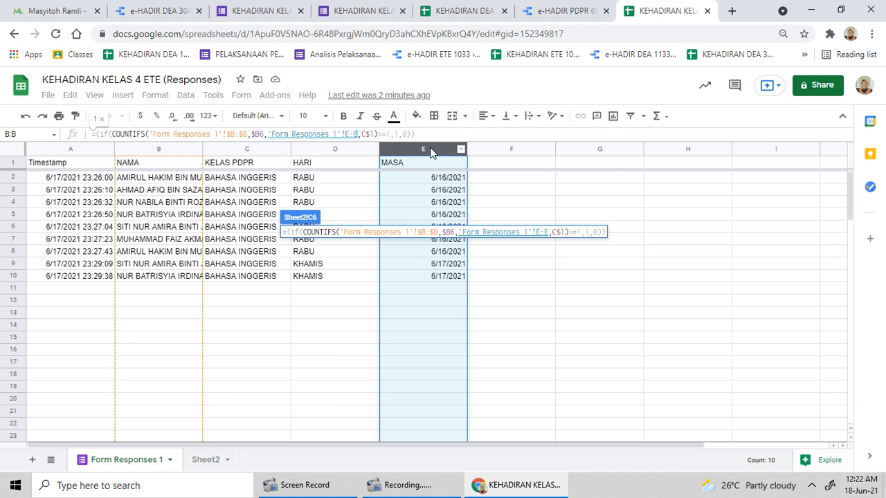
key(Return)
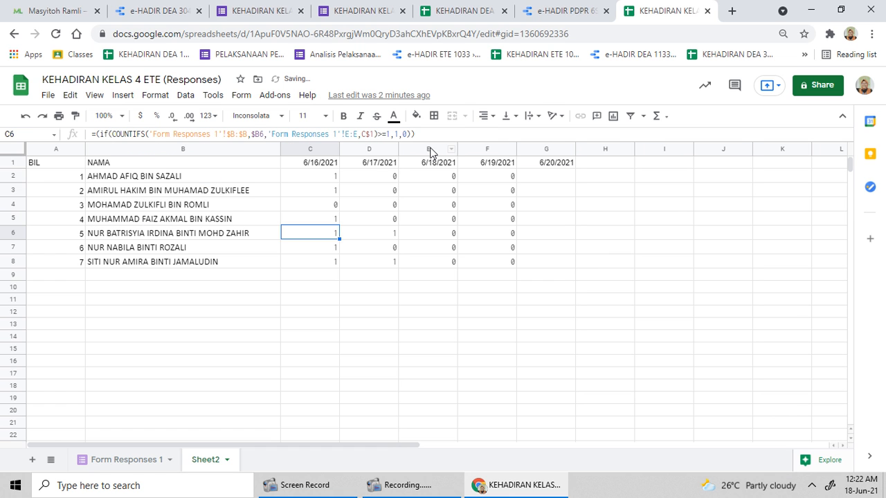
Step: Remove the dollar signs from the second COUNTIFS range in C2, giving E:E, and re-enter it as $E:$E
click(311, 178)
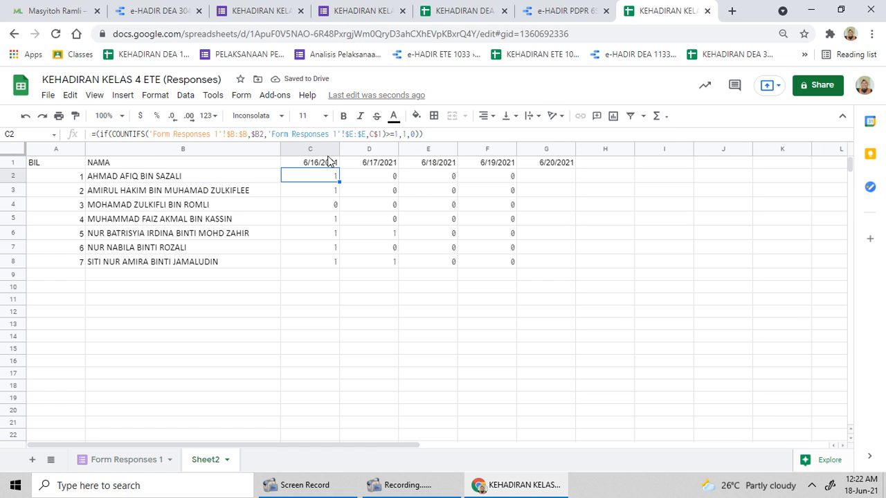
click(361, 176)
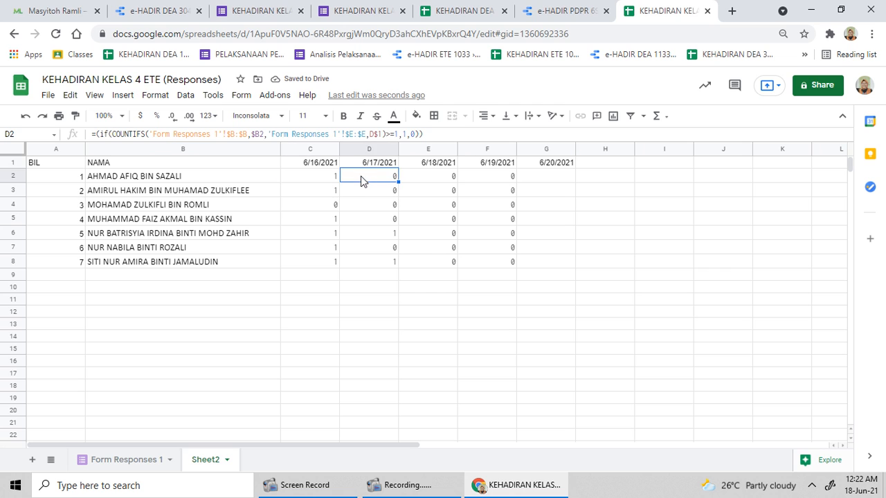
click(318, 182)
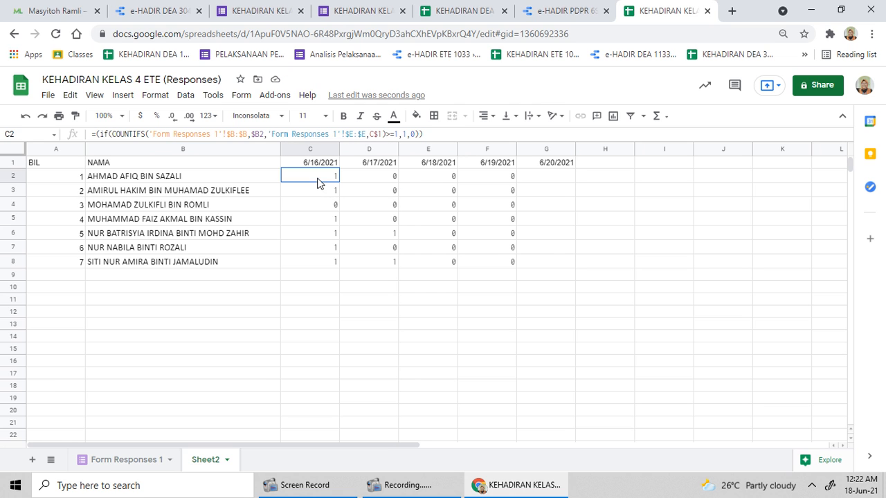
click(349, 135)
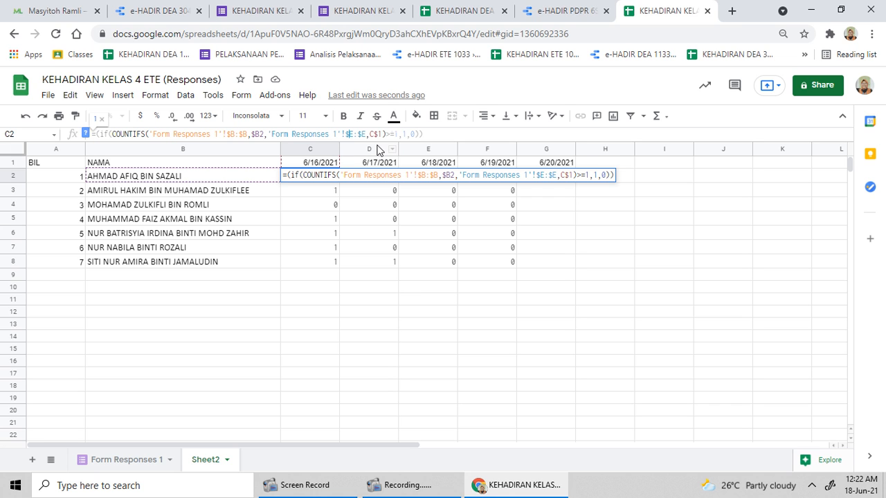
key(BackSpace)
key(BackSpace)
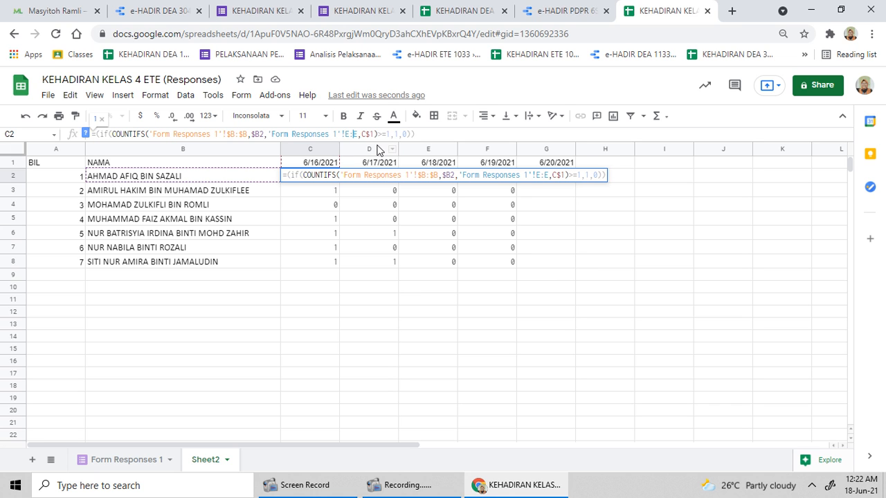
key(Return)
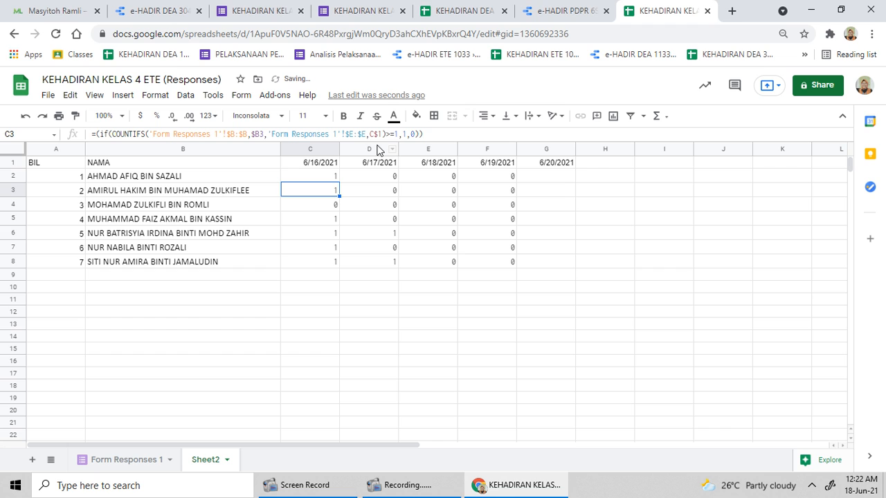
key(Up)
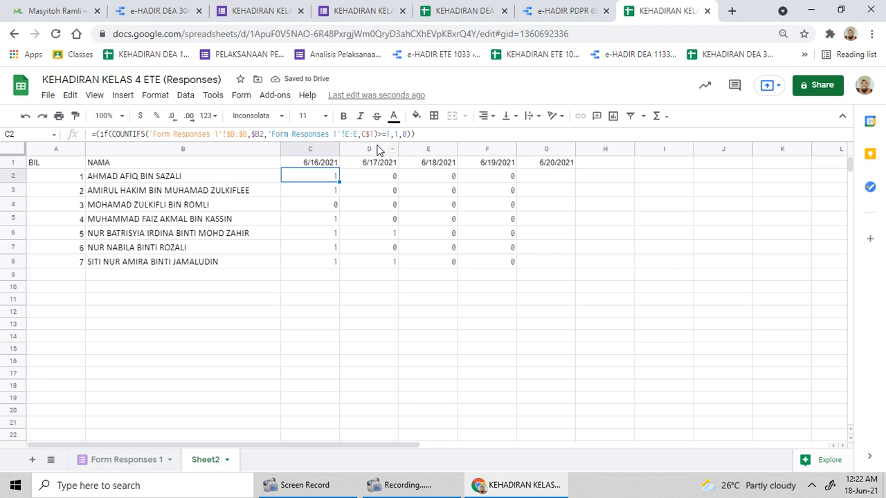
click(343, 132)
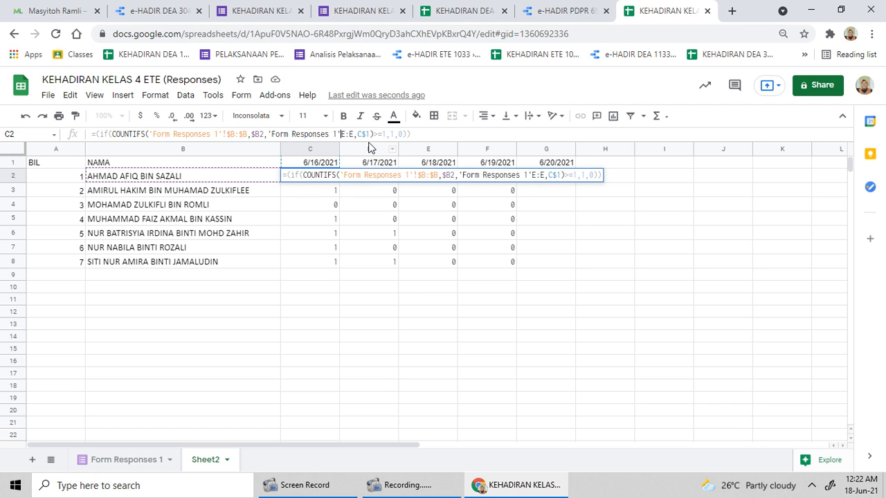
text($)
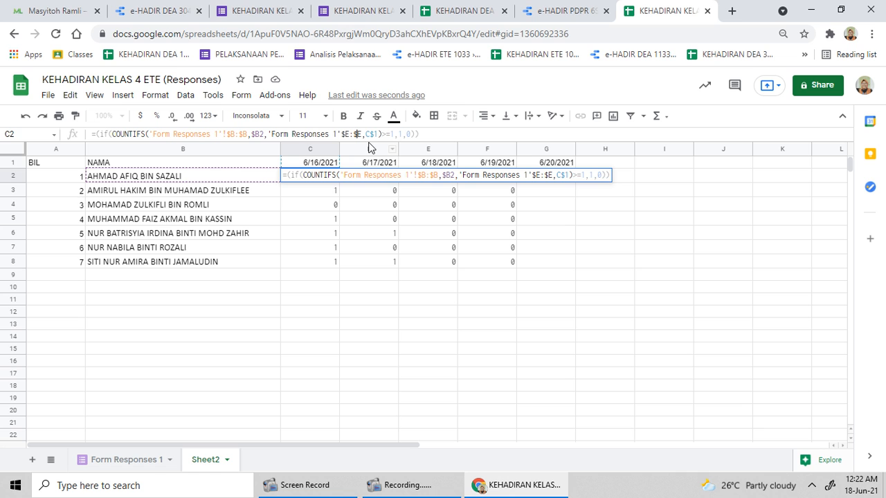
click(448, 263)
Step: Clear the attendance formulas from C2:G9 in Sheet2
click(546, 276)
drag(546, 276, 298, 174)
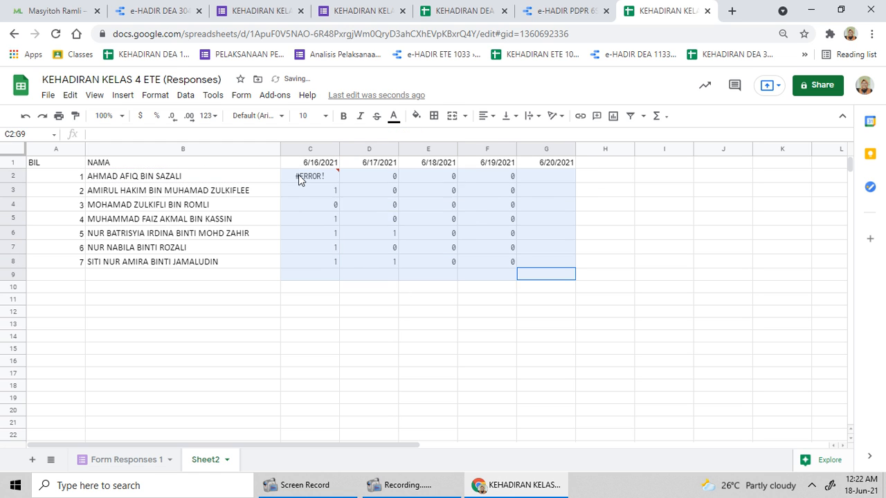
key(Delete)
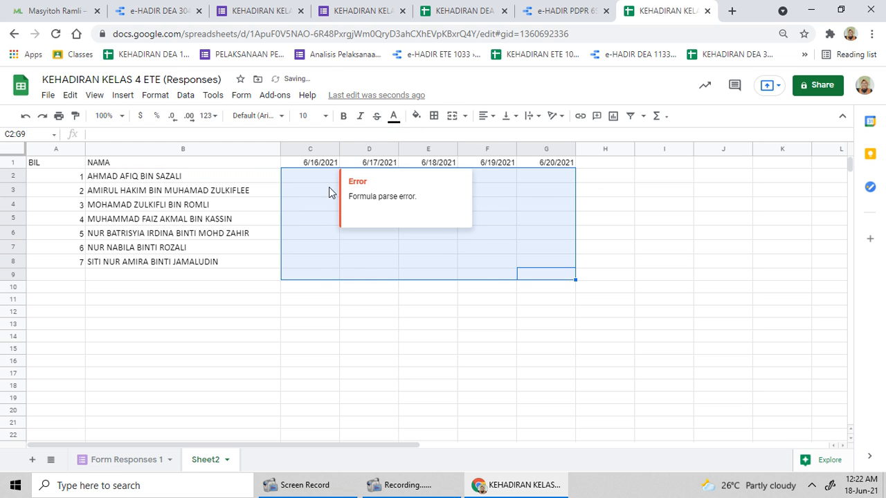
click(320, 180)
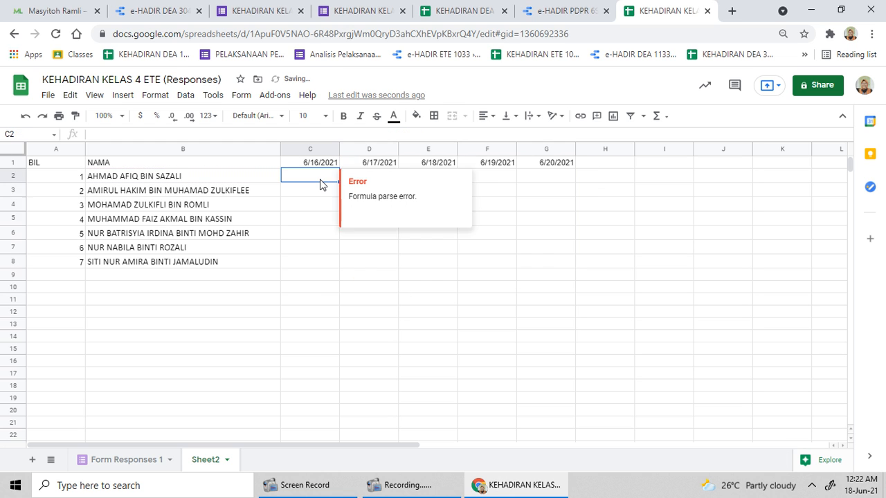
click(169, 137)
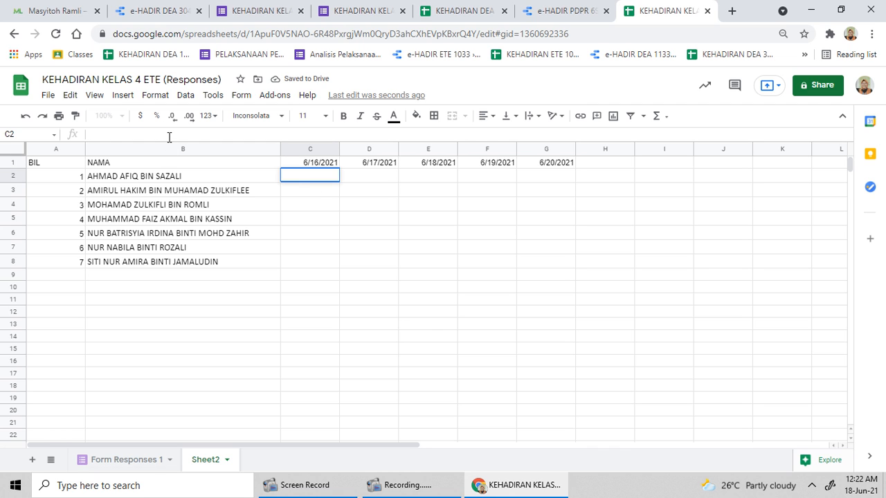
key(ctrl+v)
drag(170, 137, 68, 139)
key(BackSpace)
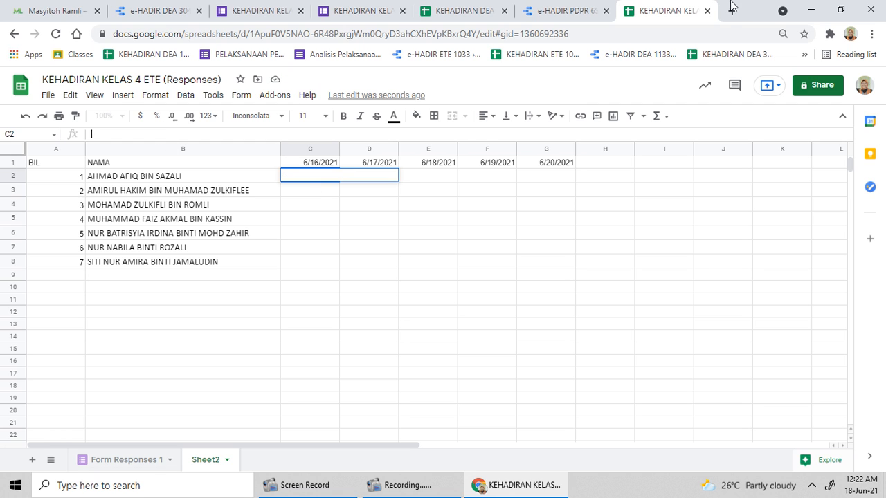
Step: Copy the COUNTIFS formula from I2 of the KEHADIRAN DEA 3042 PTA 1 responses into C2 of Sheet2 in KEHADIRAN KELAS 4 ETE
click(447, 13)
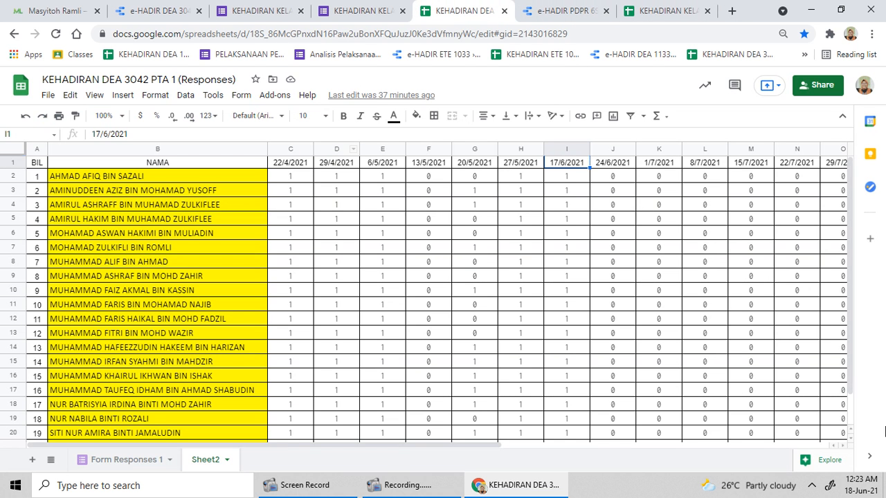
click(566, 179)
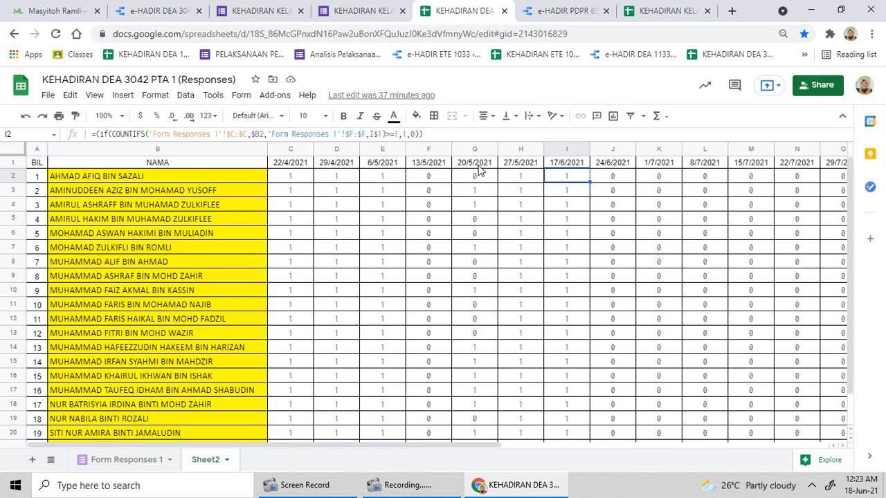
click(176, 135)
key(ctrl+a)
key(ctrl+c)
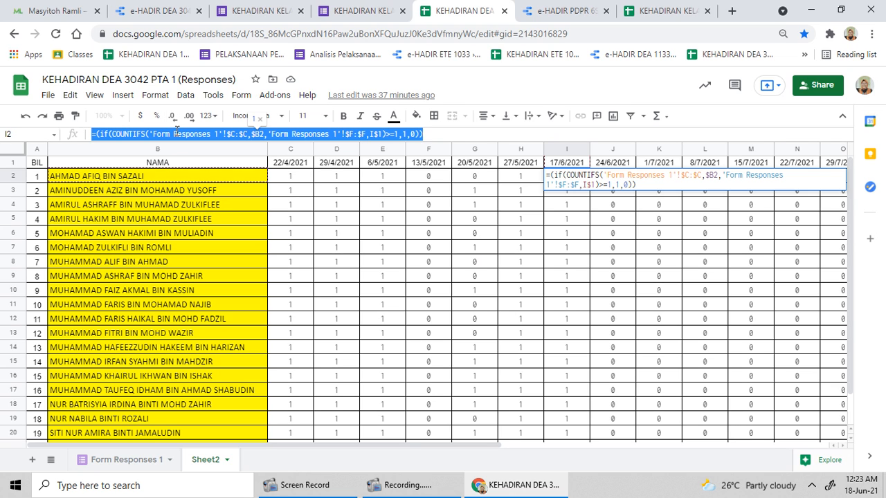
click(663, 11)
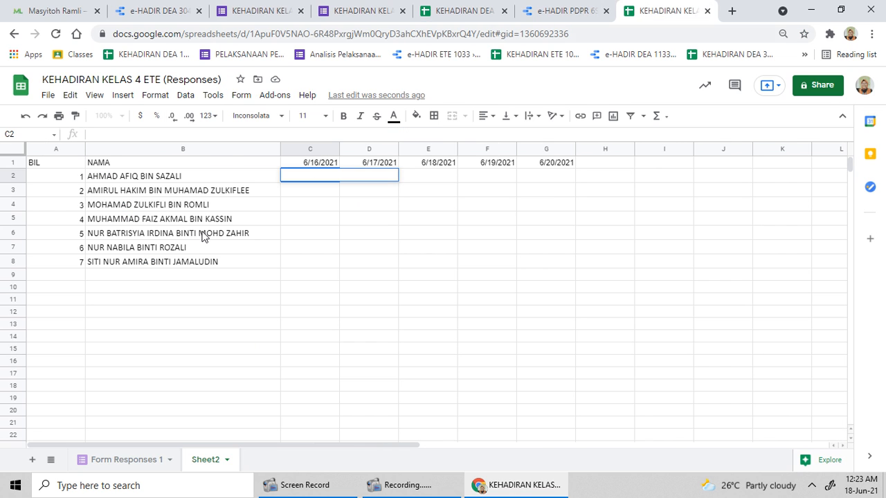
double_click(311, 173)
key(ctrl+v)
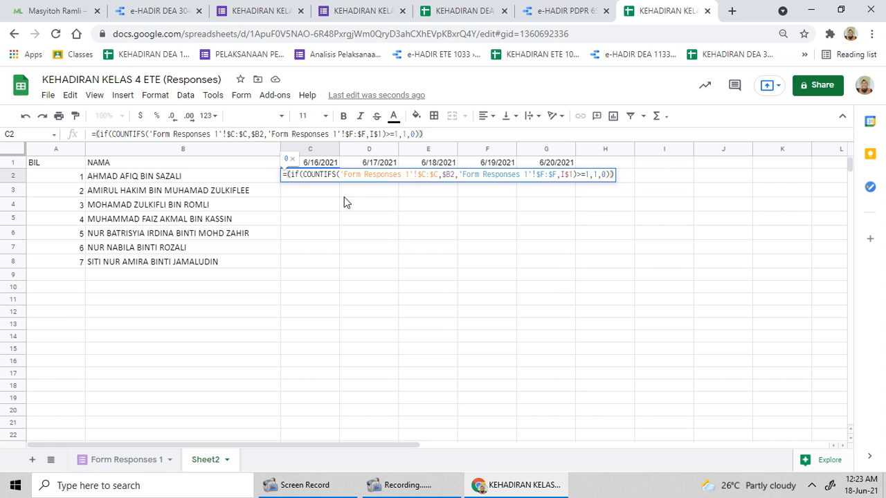
Step: Replace the first COUNTIFS range in C2 with the NAMA column, 'Form Responses 1'!B:B
drag(152, 131, 247, 135)
key(BackSpace)
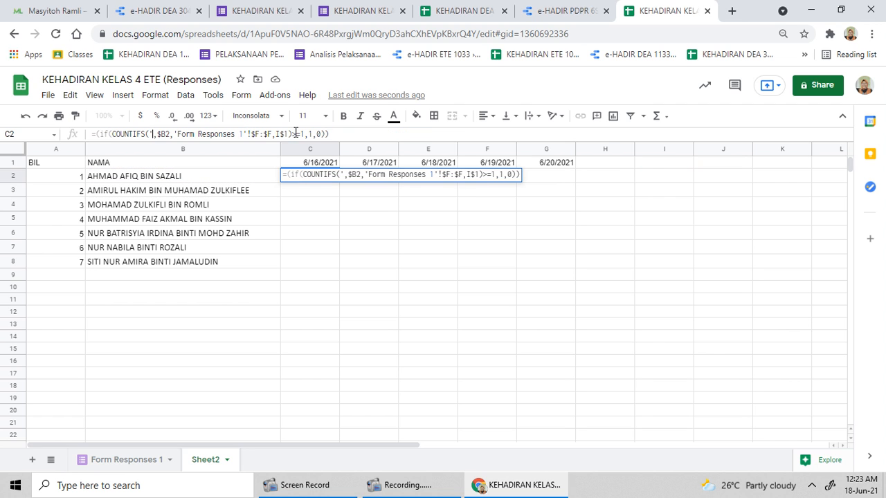
click(143, 461)
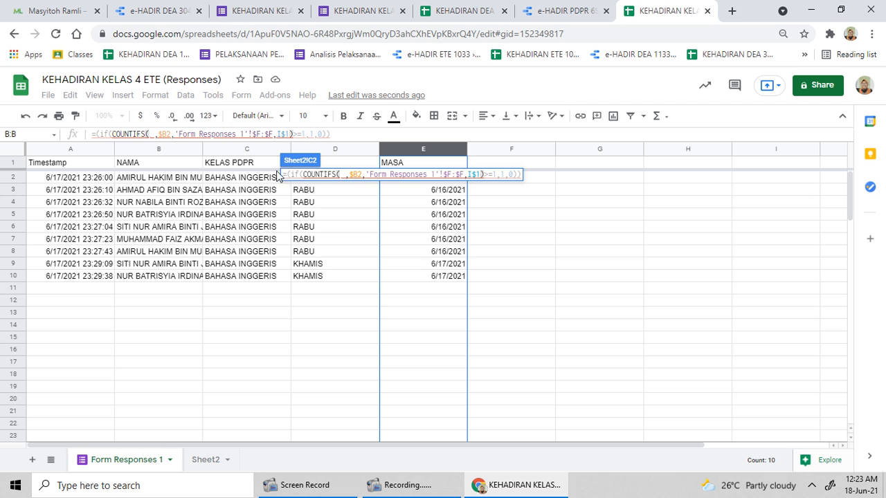
click(173, 151)
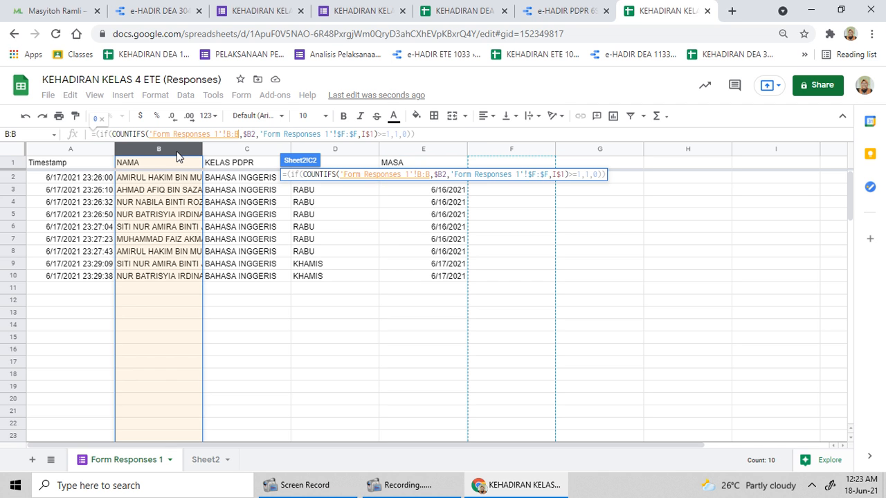
key(Return)
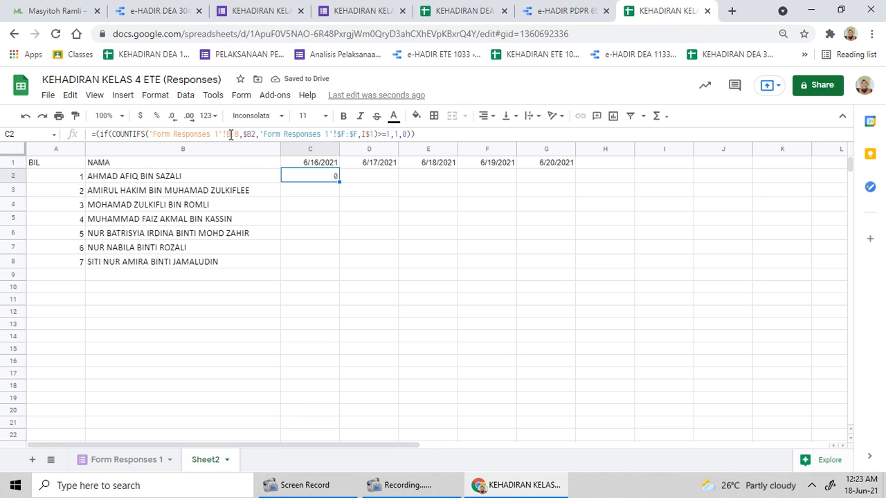
Step: Lock the first COUNTIFS range in C2 as an absolute reference, $B:$B
click(228, 134)
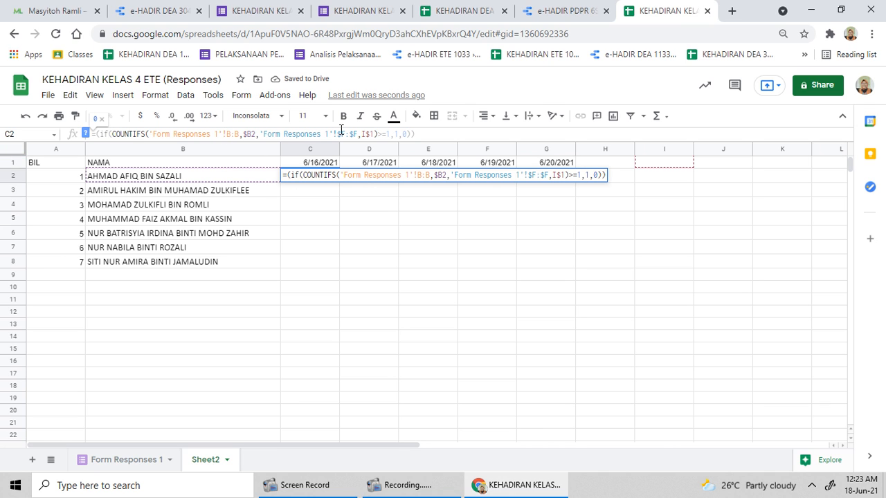
key(F4)
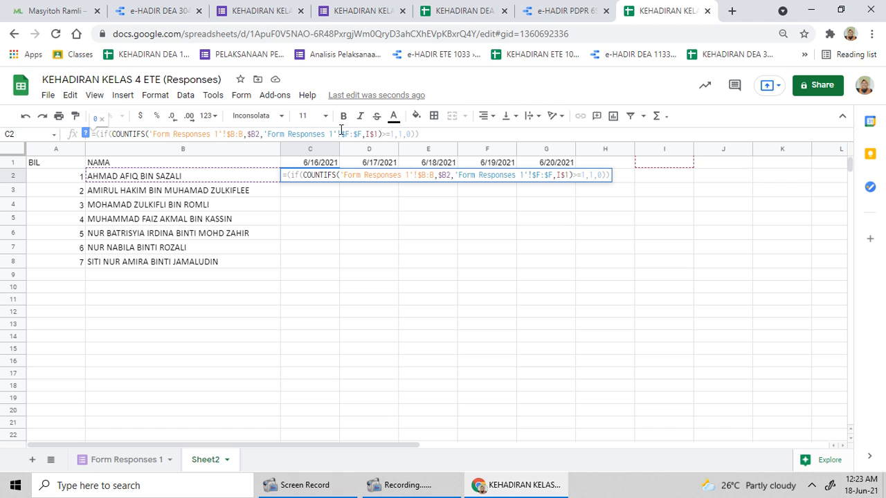
text($)
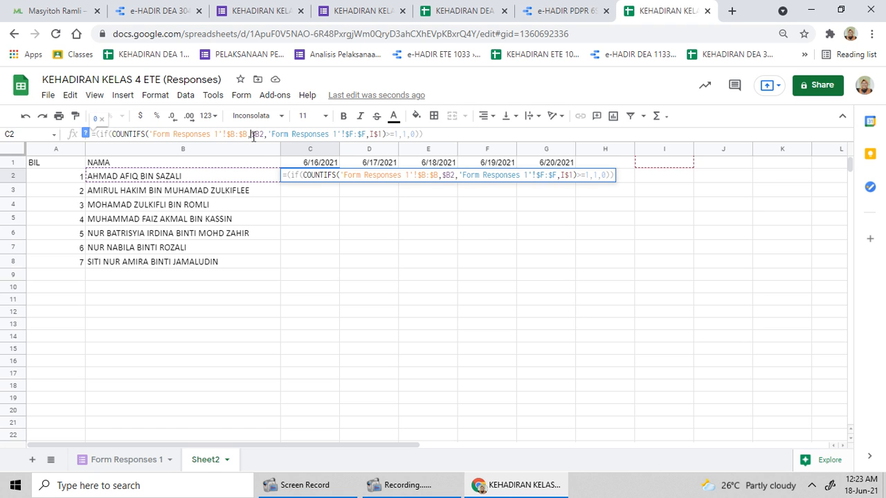
Step: Replace the second COUNTIFS range in C2 of Sheet2 with the MASA column, 'Form Responses 1'!E:E
drag(251, 135, 266, 135)
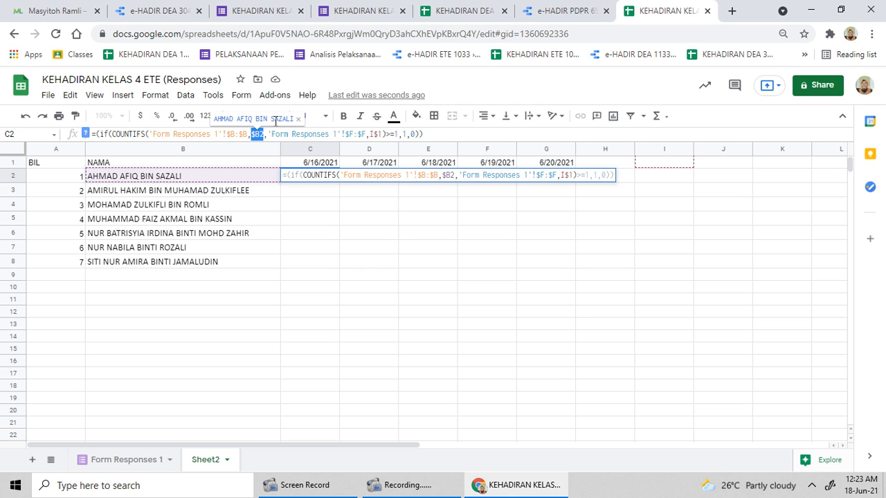
click(255, 135)
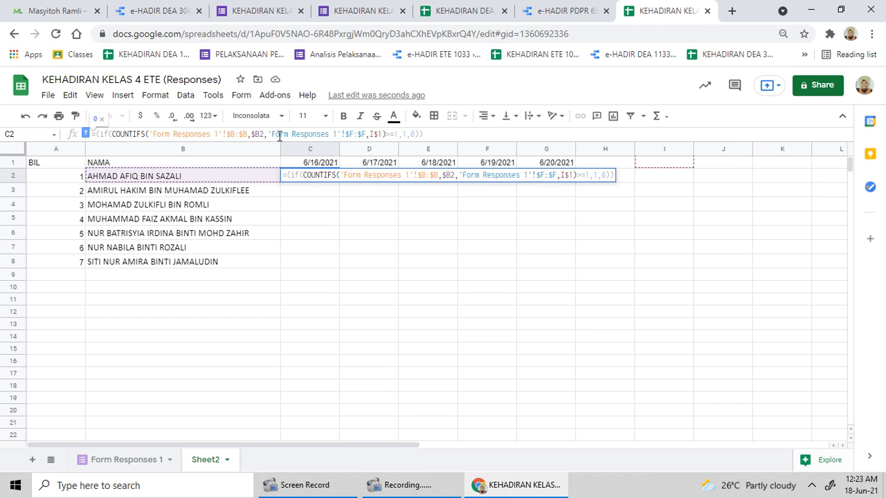
drag(269, 135, 367, 133)
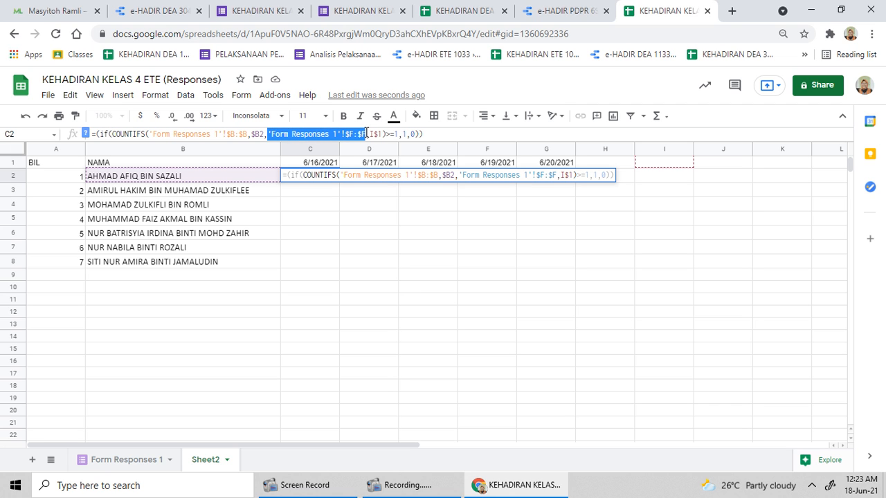
key(BackSpace)
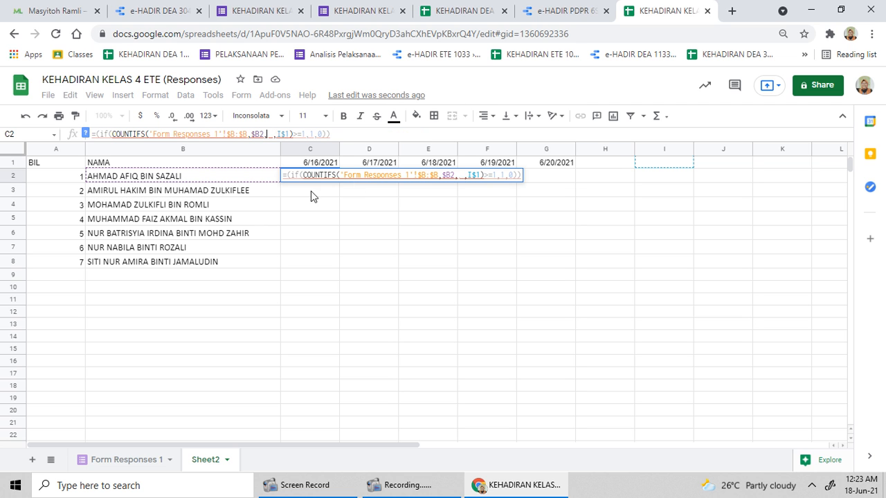
click(115, 468)
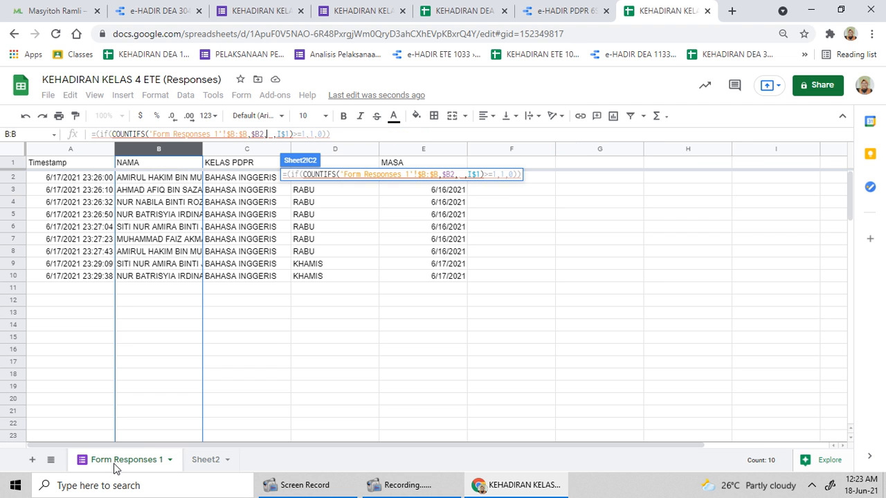
click(432, 150)
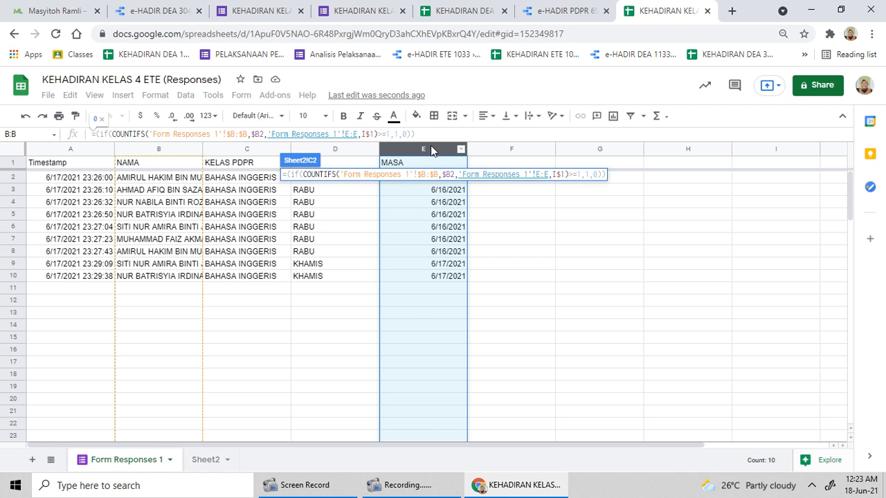
key(Return)
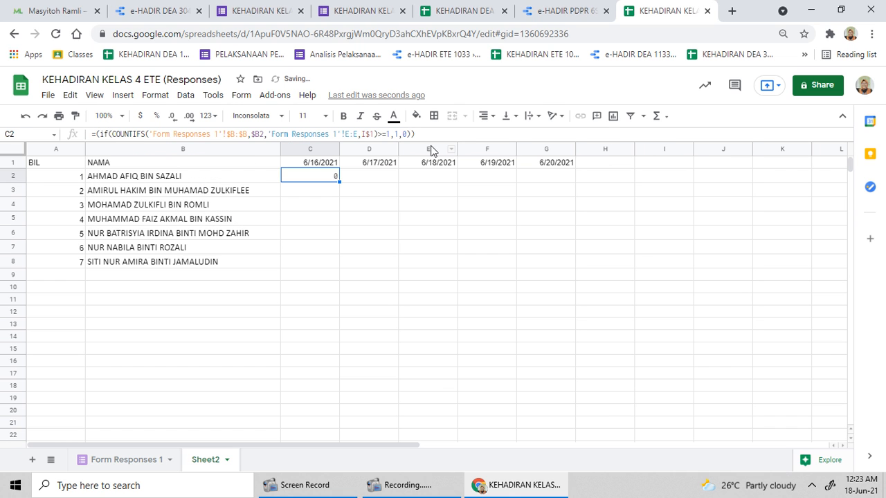
Step: Lock the second COUNTIFS range in C2 as an absolute reference, $E:$E
click(346, 134)
text($B:)
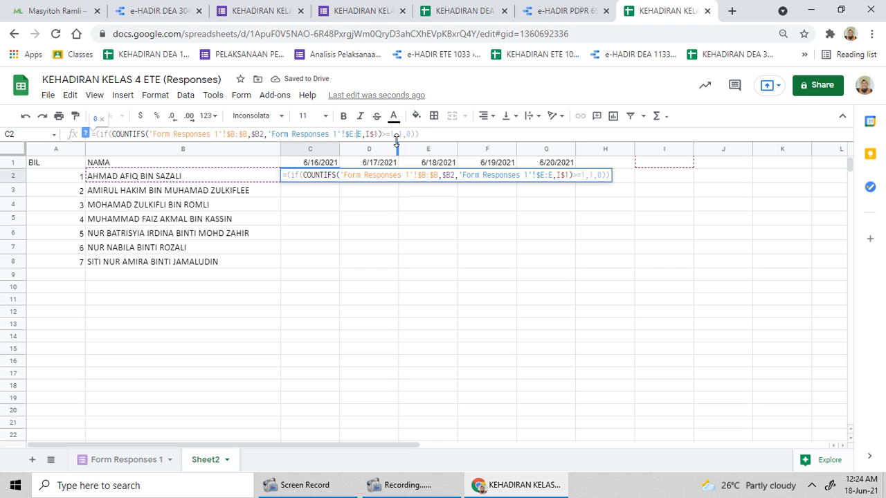
text($)
key(Right)
key(Right)
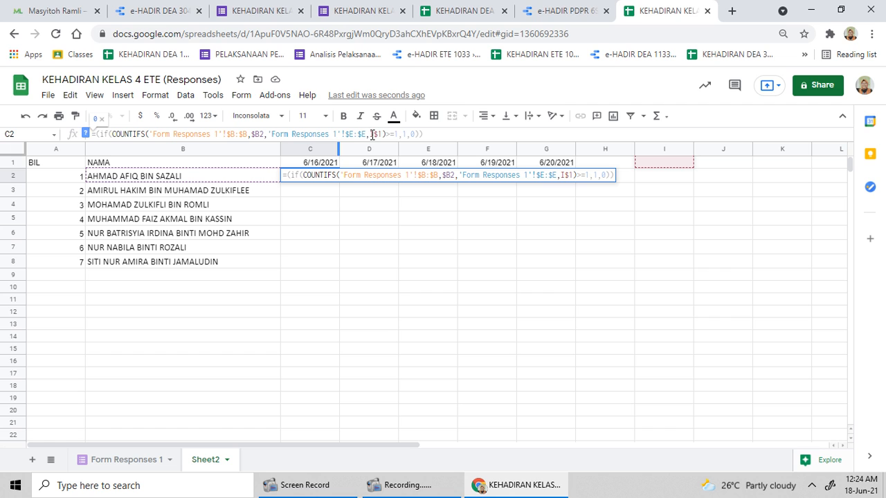
Step: Change the date criterion of the COUNTIFS formula in C2 to C$1
drag(370, 134, 382, 134)
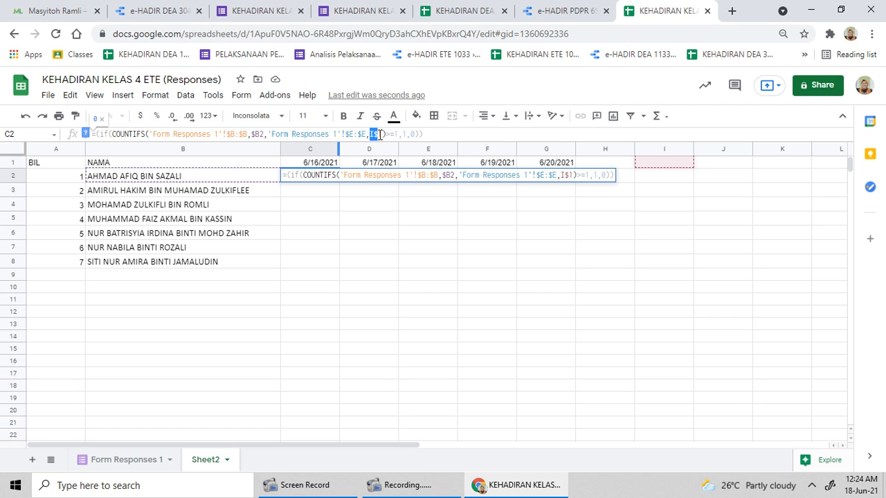
click(302, 167)
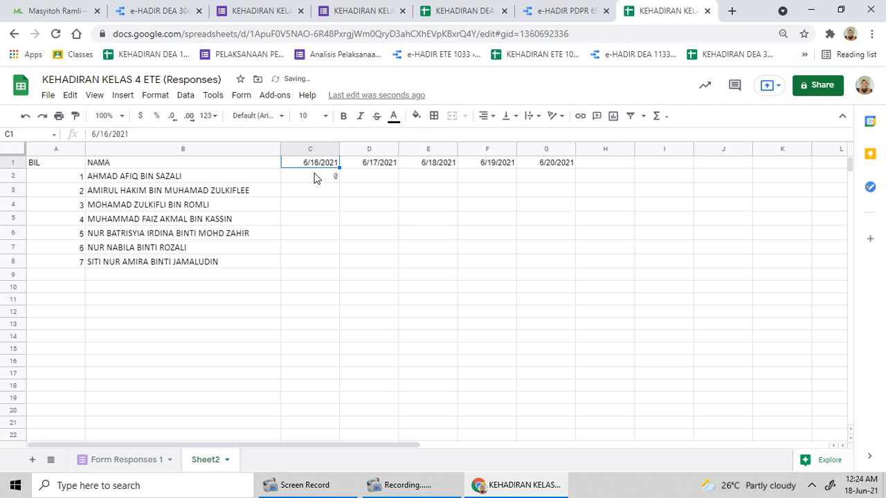
click(313, 176)
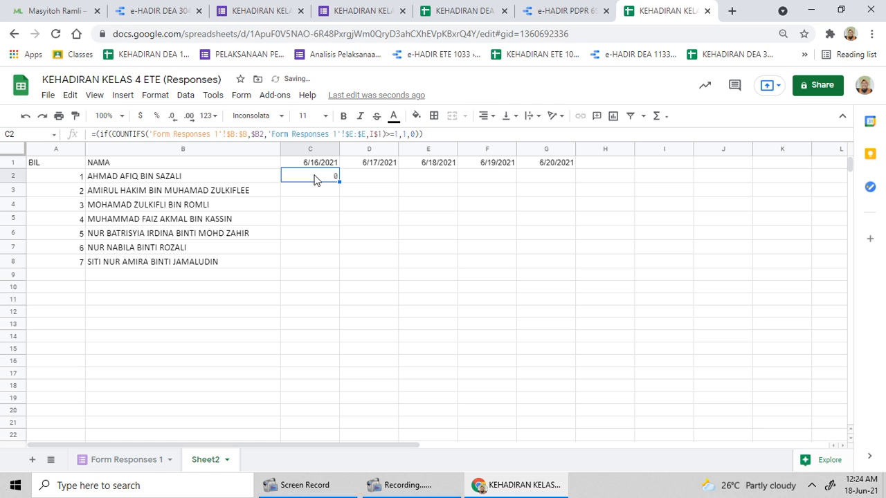
click(374, 135)
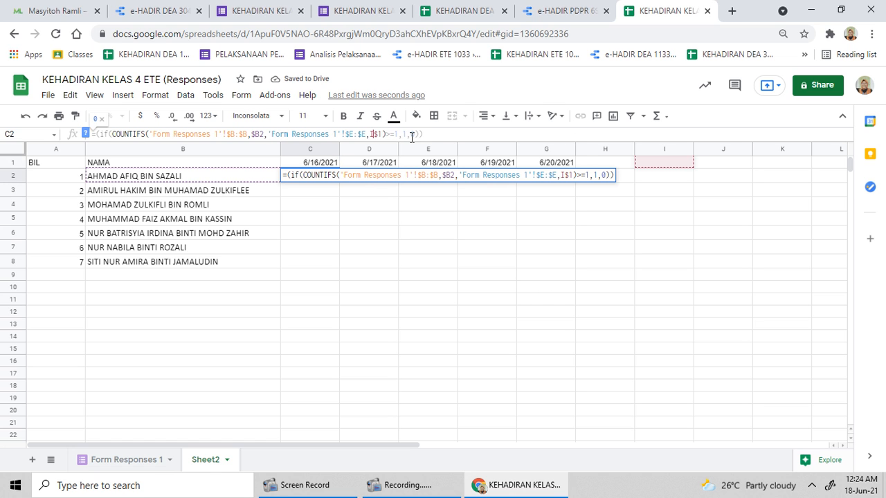
key(BackSpace)
text(C)
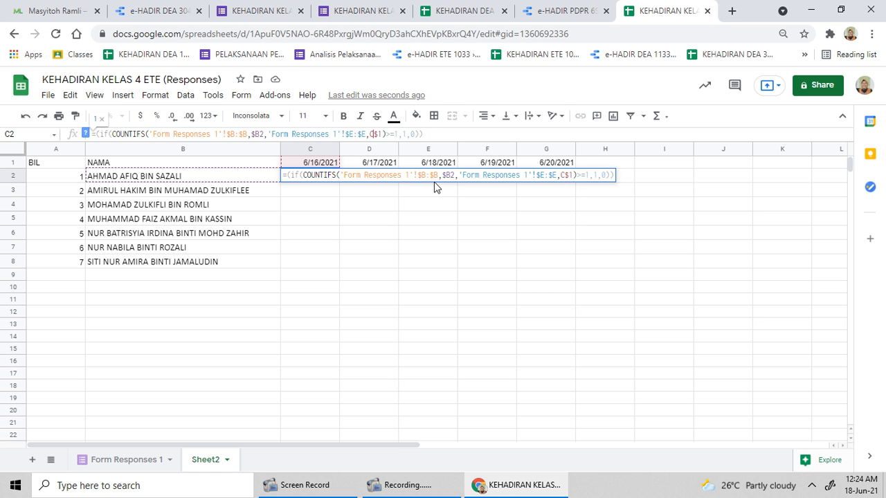
key(Return)
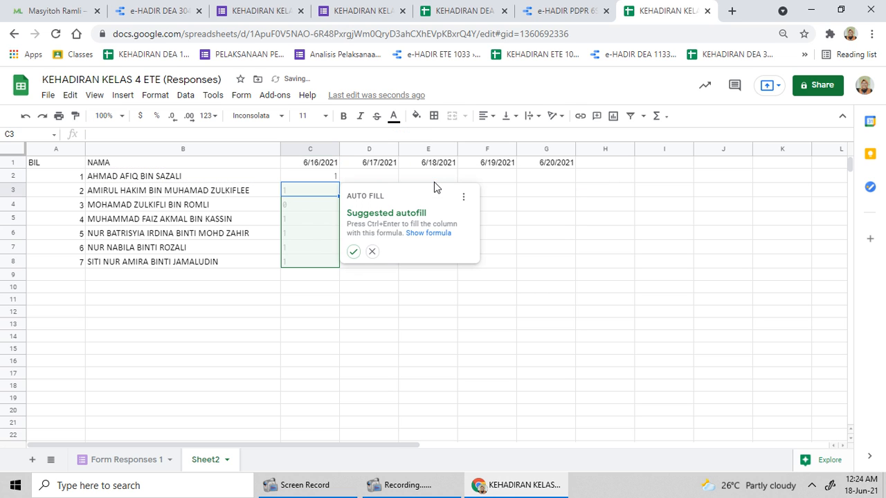
Step: Fill the attendance formula down column C and across all dates to cover C2:G8
click(355, 252)
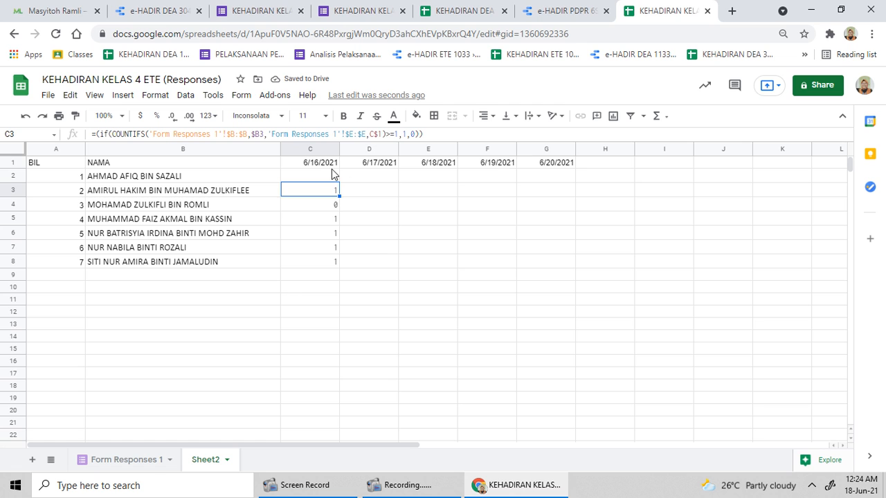
drag(329, 179, 464, 257)
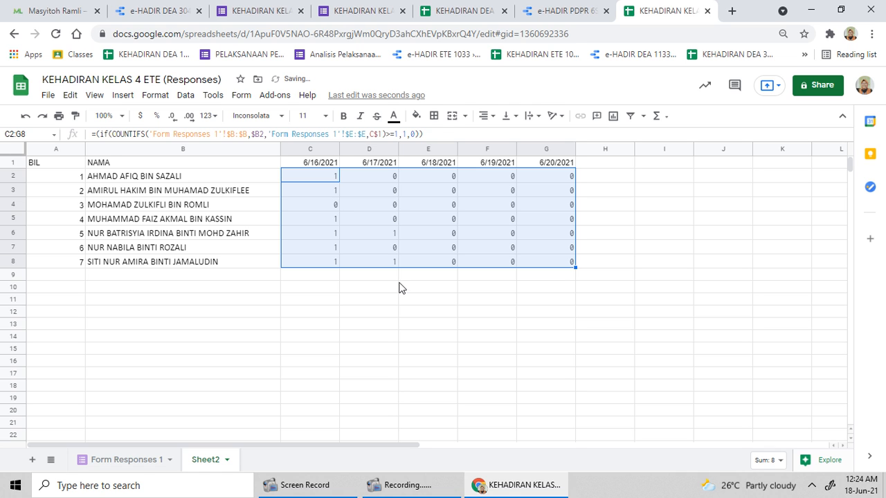
Step: Check the 6/17/2021 attendance marks in Sheet2 against the entries in Form Responses 1
click(390, 242)
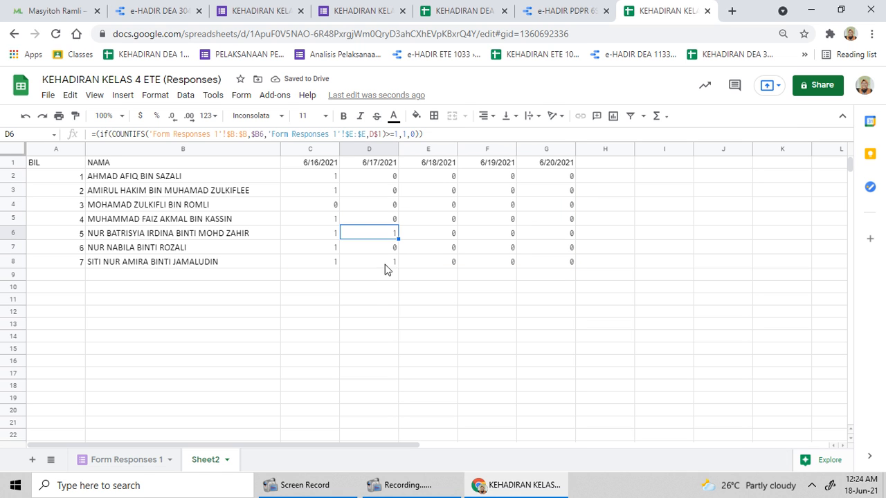
click(386, 268)
click(132, 462)
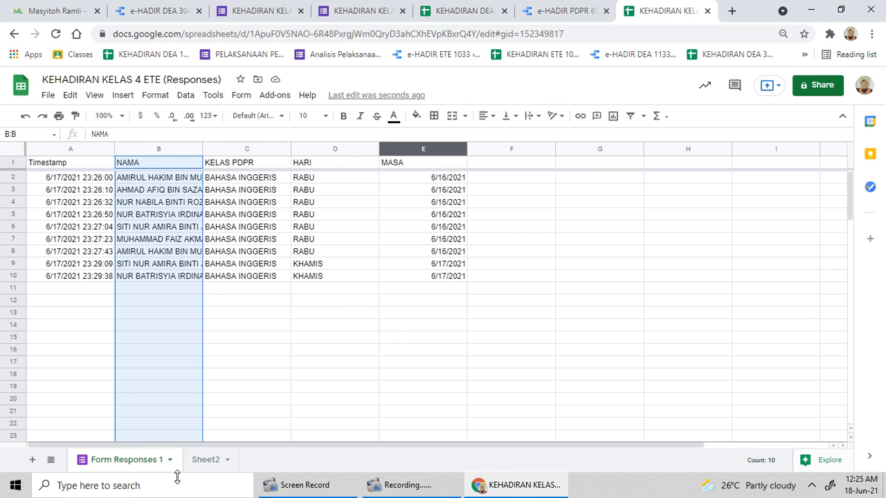
click(206, 460)
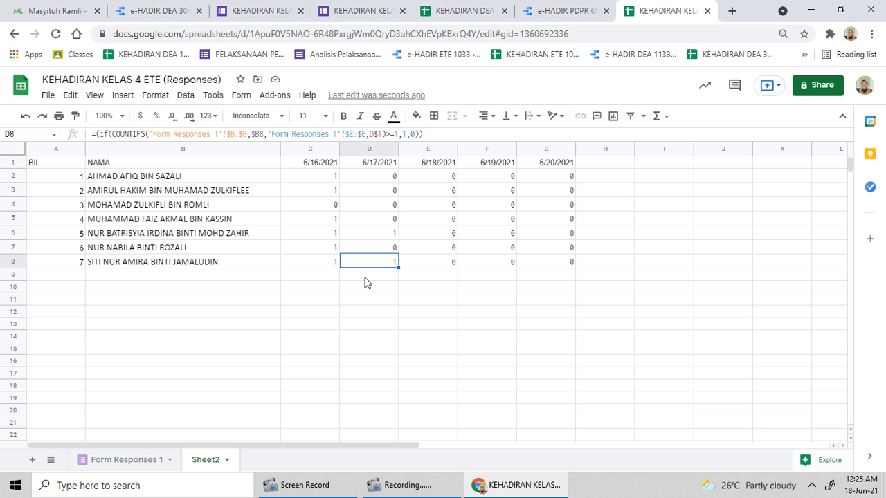
Step: Switch to the e-HADIR PDPR 6SAB report in Data Studio and start making a copy of it
click(563, 17)
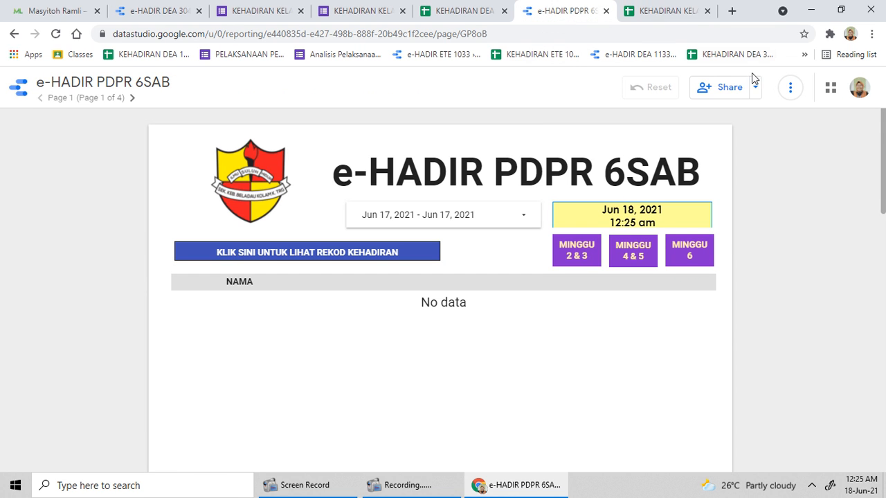
click(789, 87)
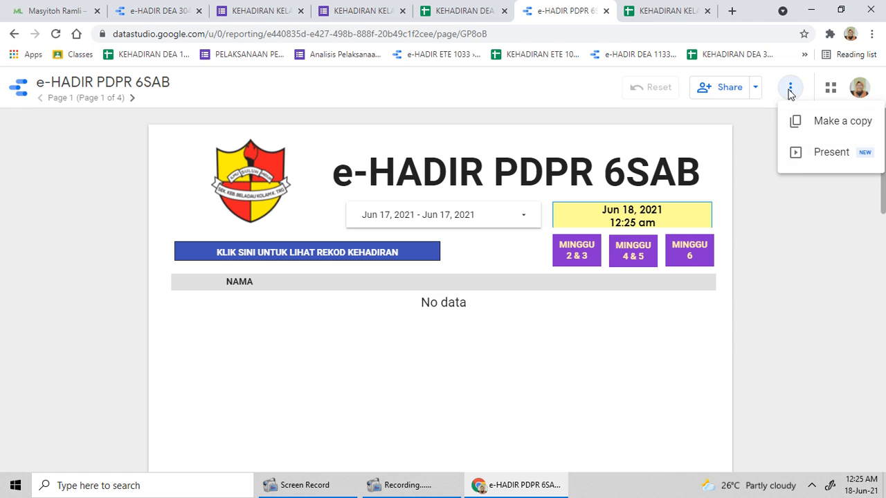
click(809, 128)
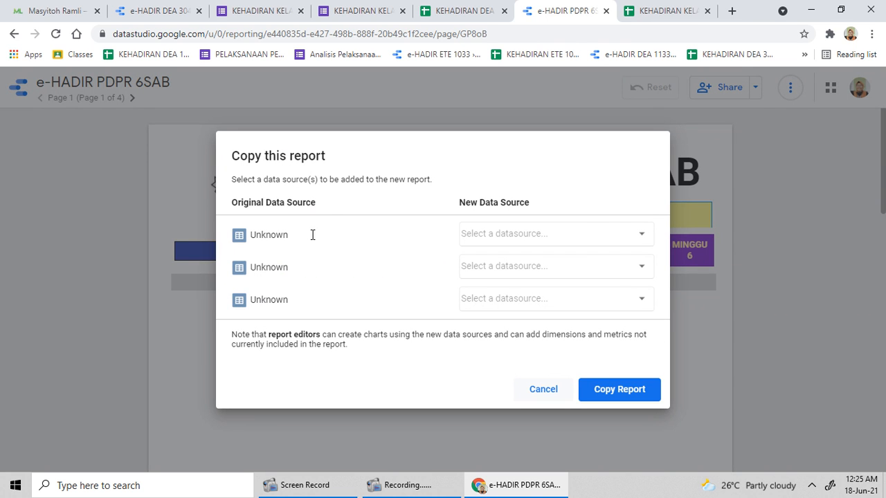
Step: Replace the report copy's first data source with a new Google Sheets source, Form Responses 1 of KEHADIRAN KELAS 4 ETE (Responses)
click(502, 246)
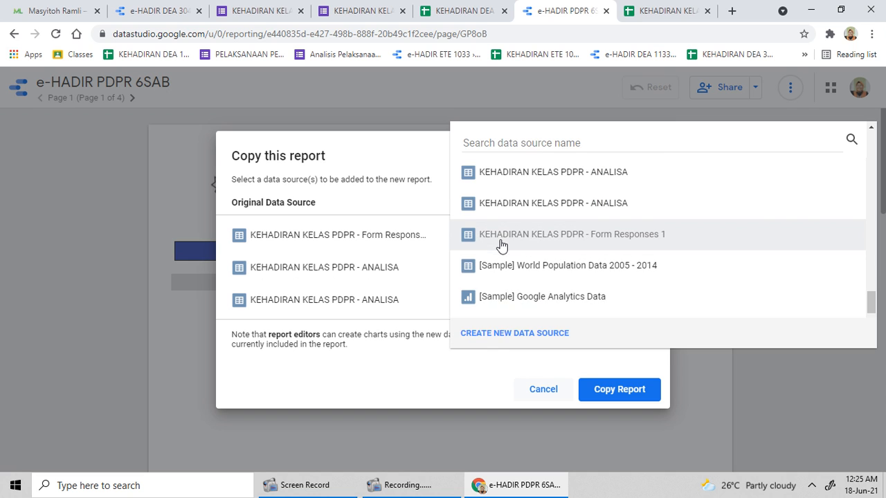
click(506, 334)
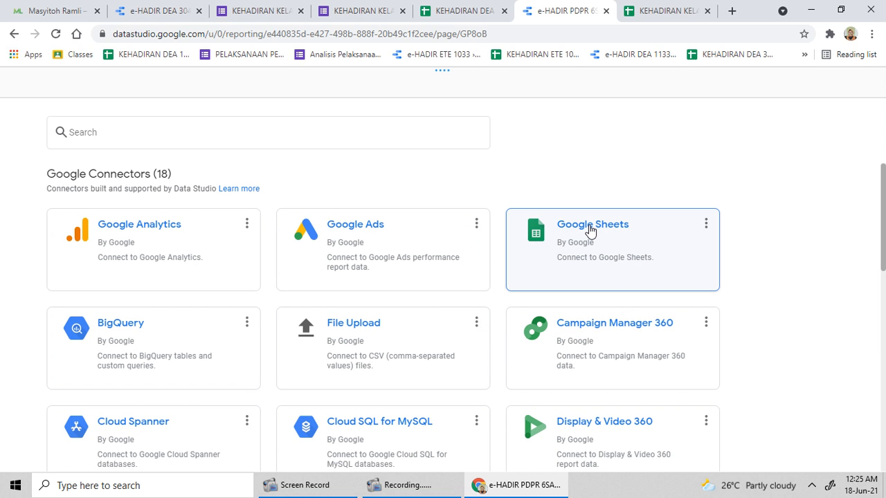
click(590, 231)
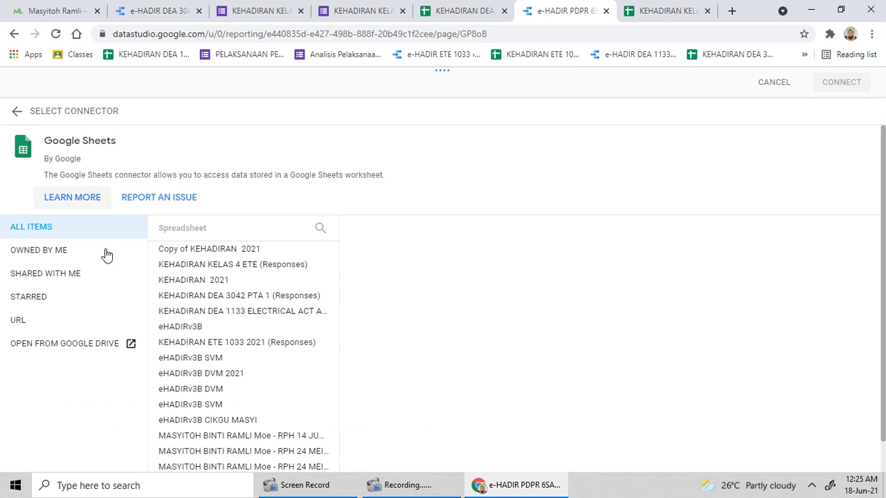
click(256, 266)
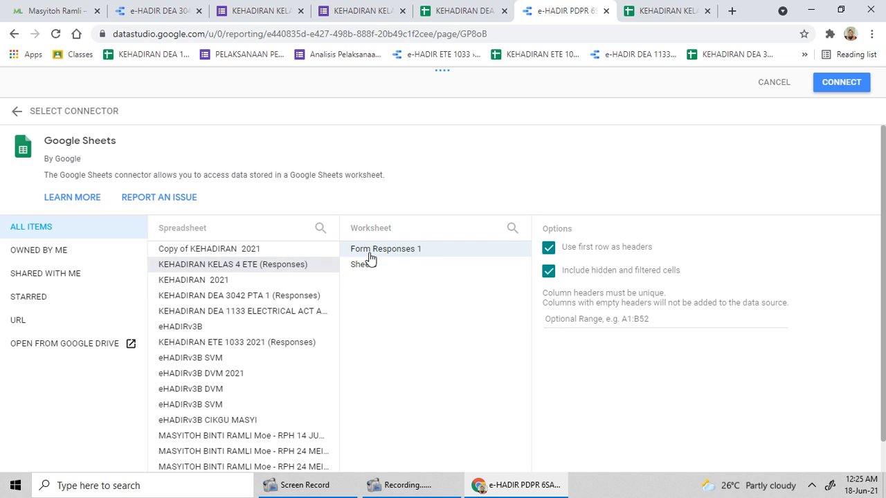
click(838, 87)
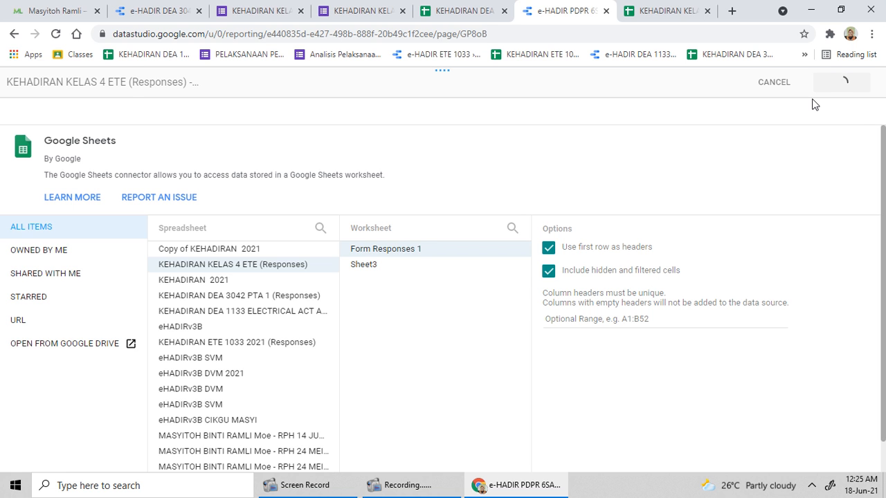
click(805, 92)
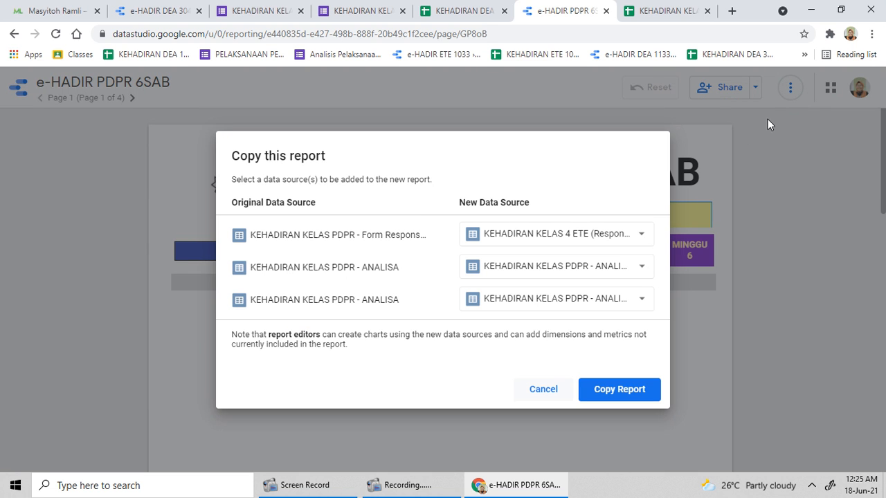
Step: Replace the report copy's second data source with a new Google Sheets source, Sheet3 of KEHADIRAN KELAS 4 ETE (Responses)
click(505, 270)
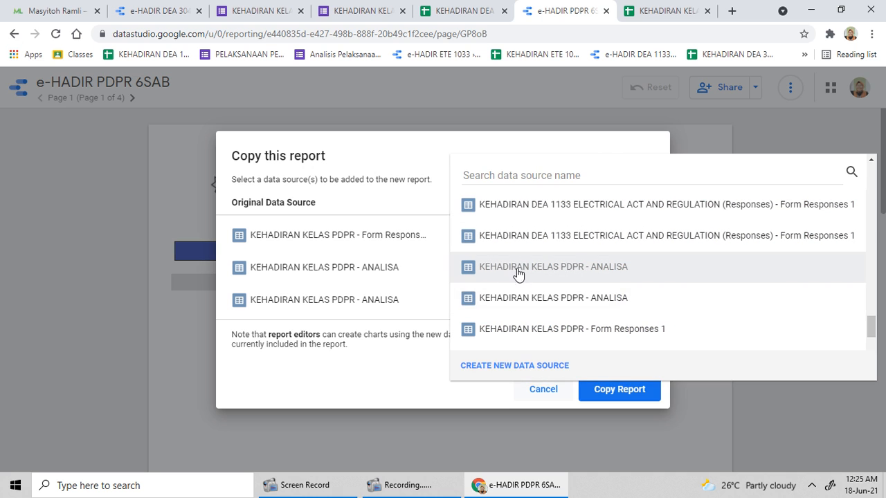
click(514, 367)
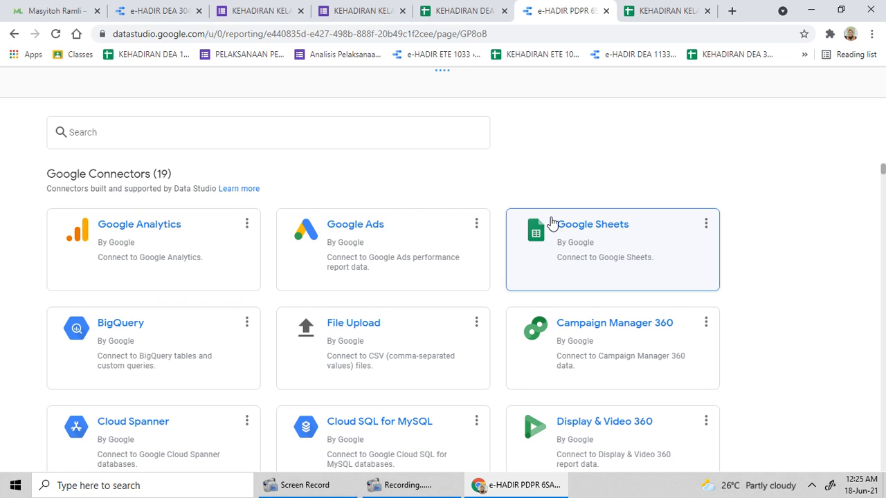
click(607, 253)
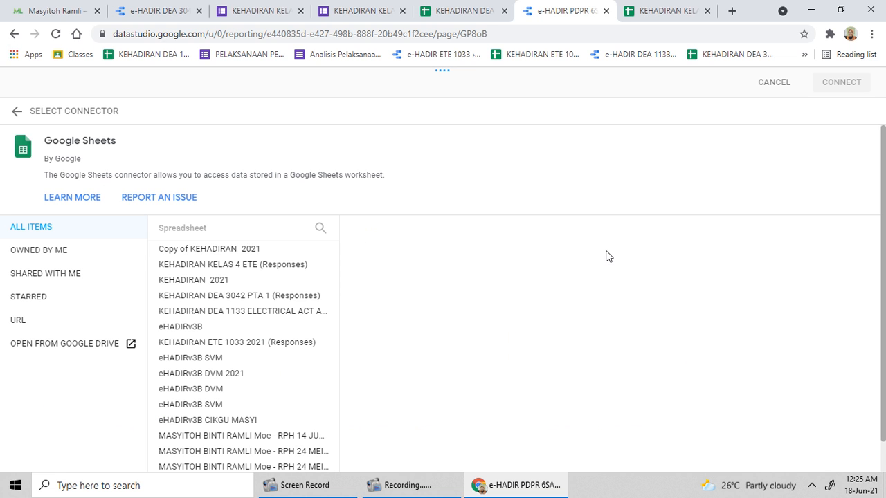
click(210, 266)
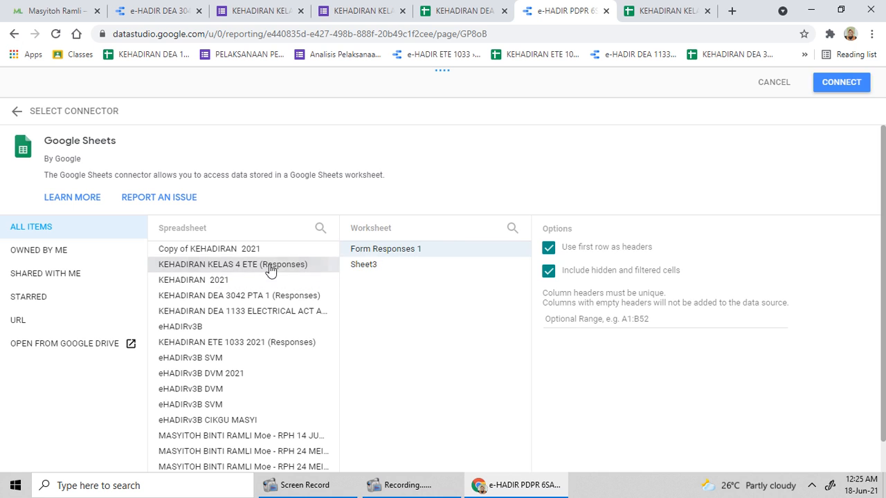
click(378, 269)
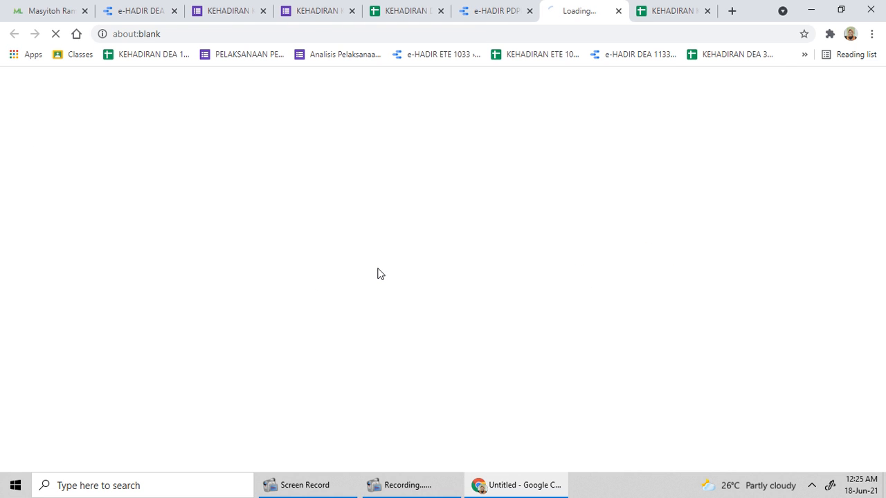
click(619, 10)
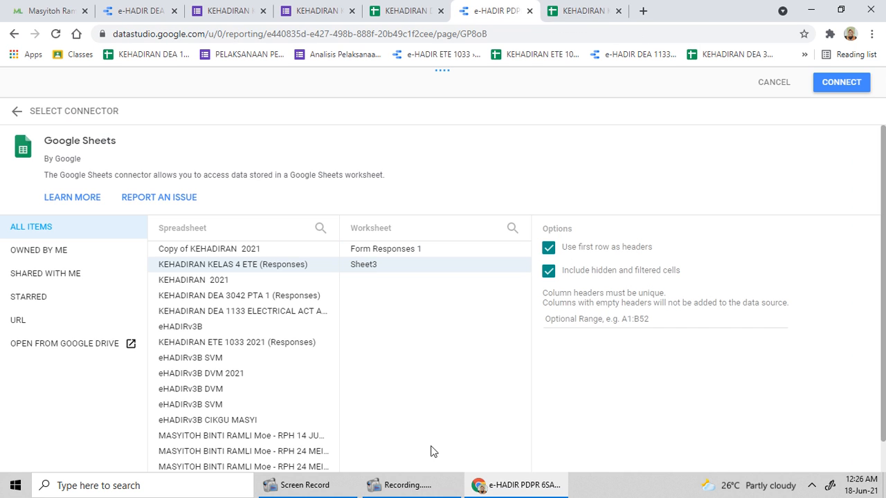
click(474, 276)
click(846, 86)
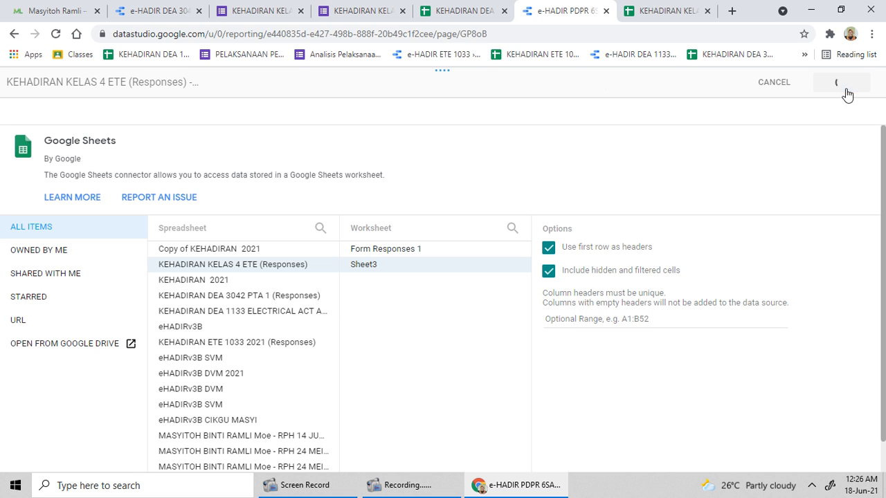
click(769, 95)
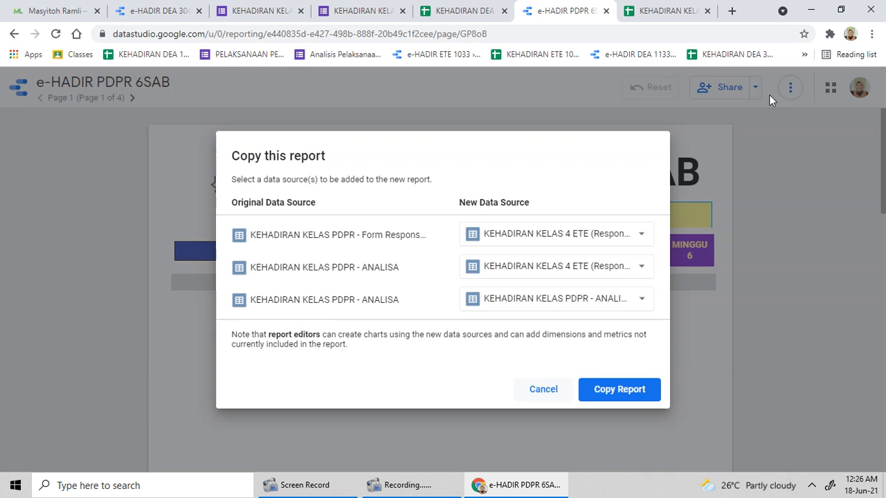
Step: Replace the third data source with a new Google Sheets source, Sheet3 of KEHADIRAN KELAS 4 ETE (Responses), and create the report copy
click(577, 305)
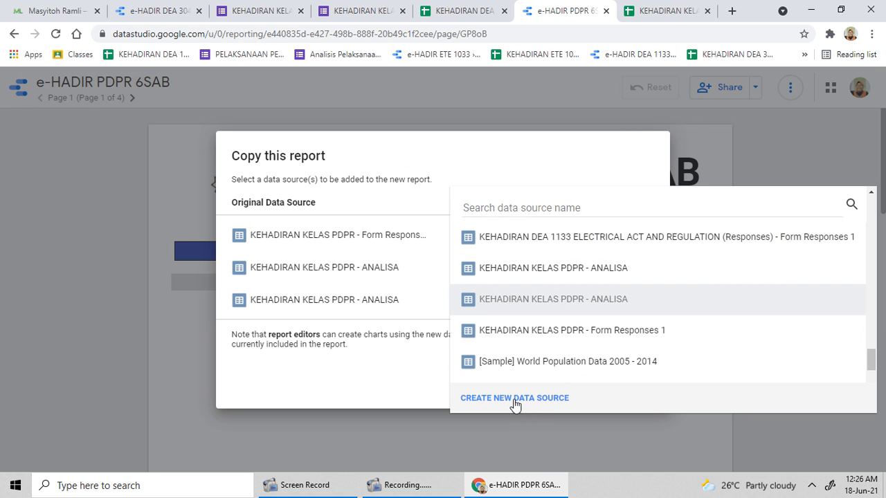
click(515, 401)
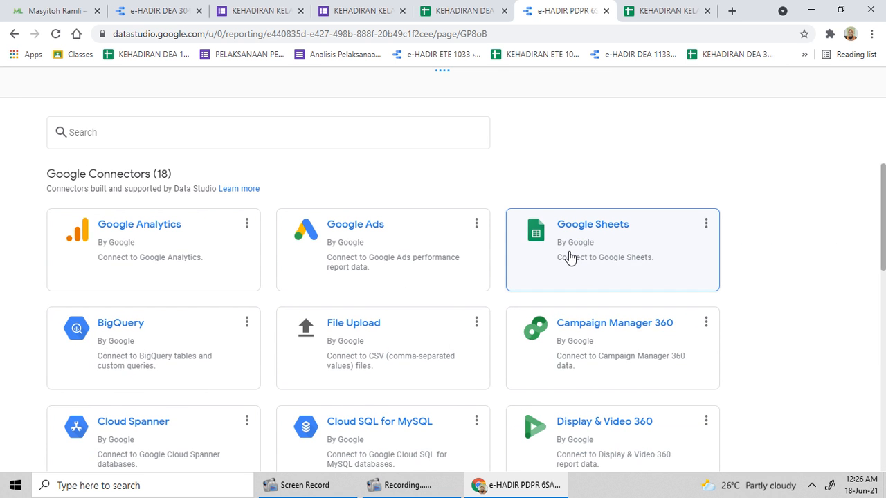
click(555, 231)
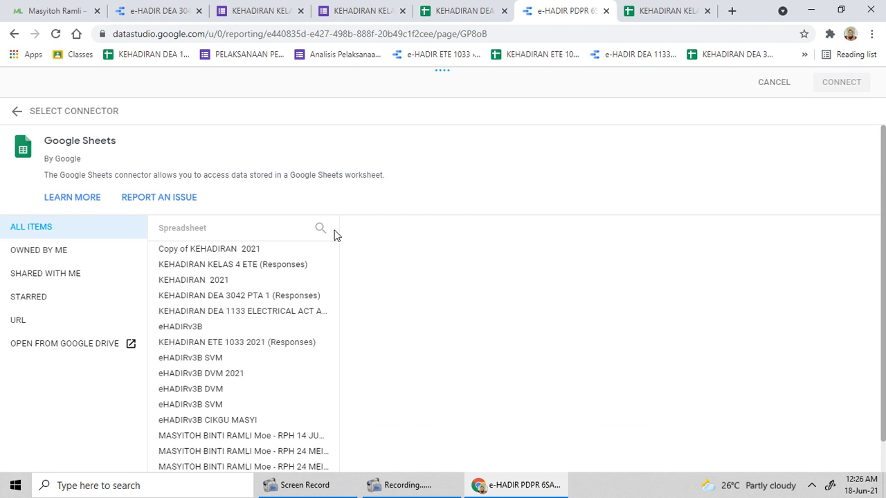
click(272, 271)
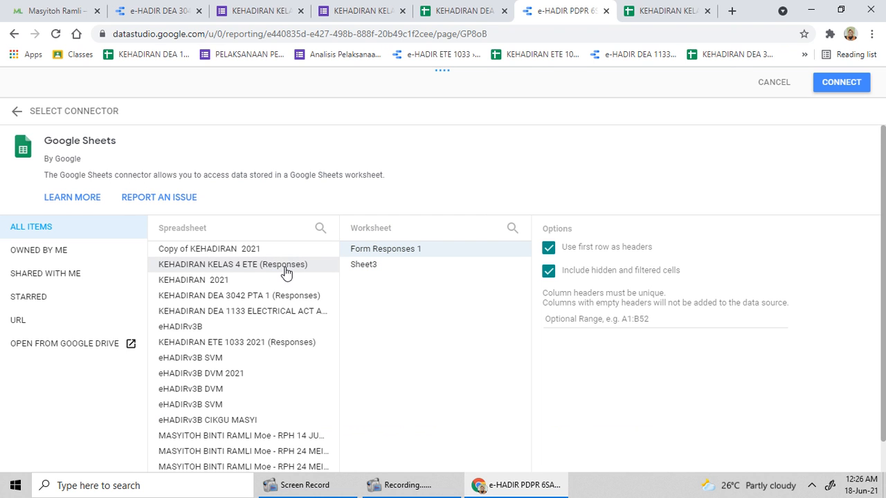
click(382, 265)
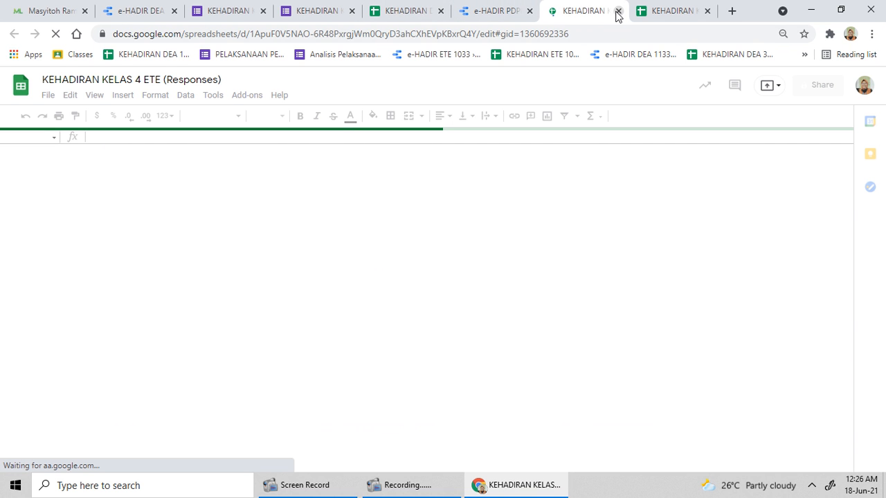
key(ctrl+w)
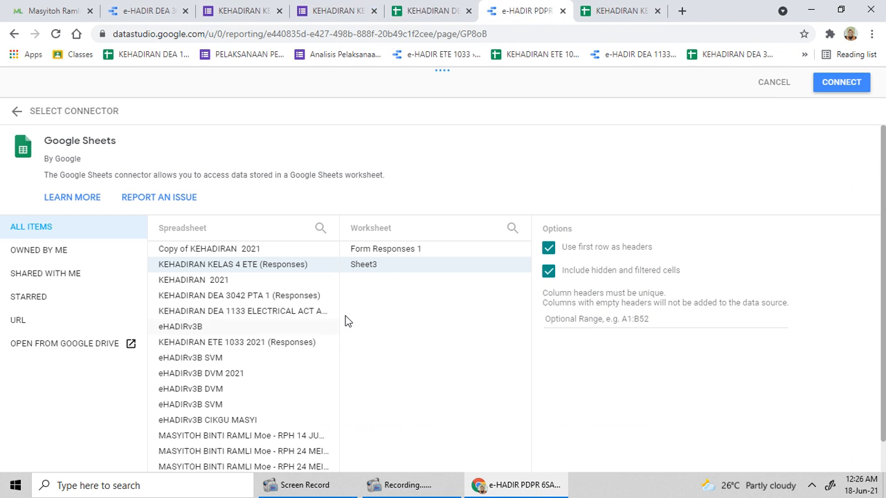
click(836, 82)
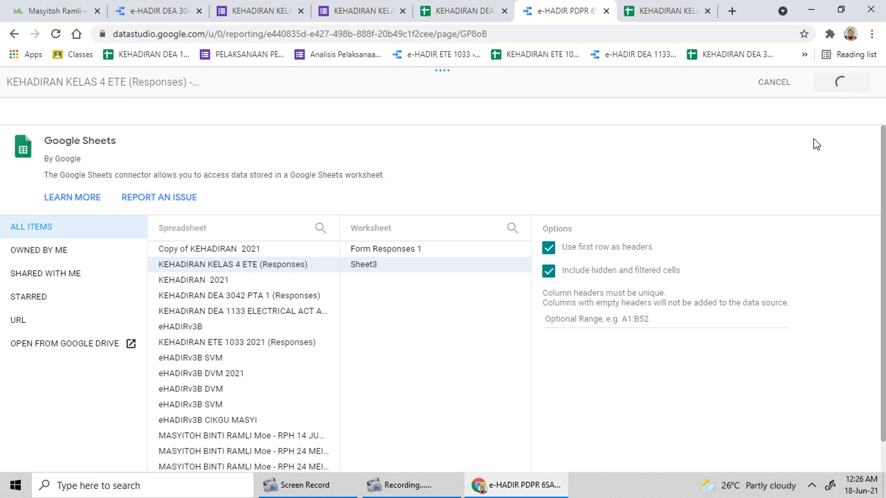
click(809, 90)
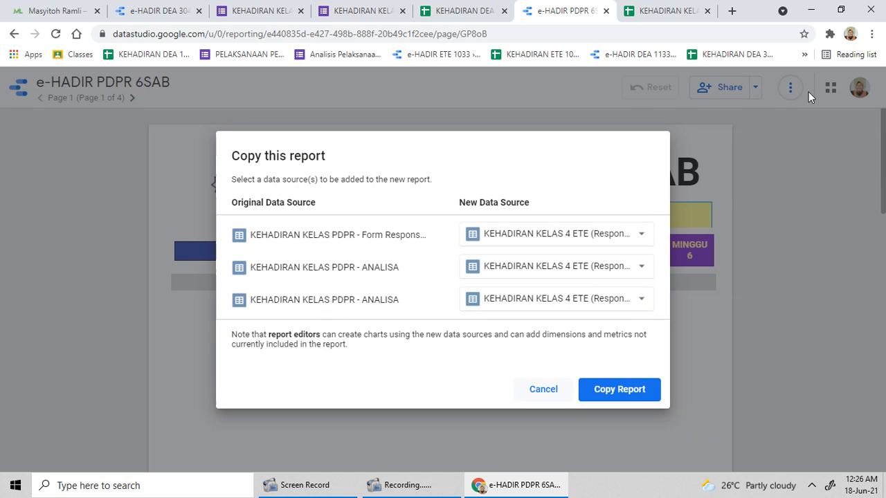
click(598, 390)
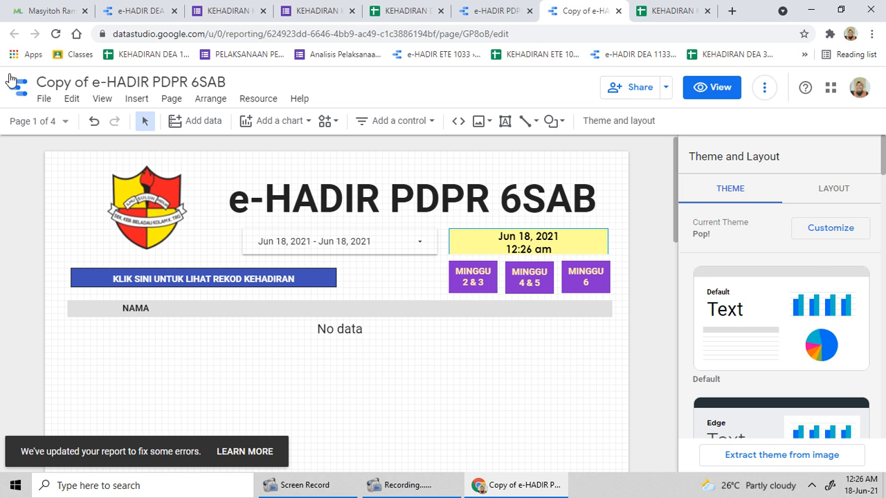
Step: Examine the copied report's MINGGU 2 & 3 page, go back to Page 1 and inspect its date range control
click(40, 124)
click(70, 207)
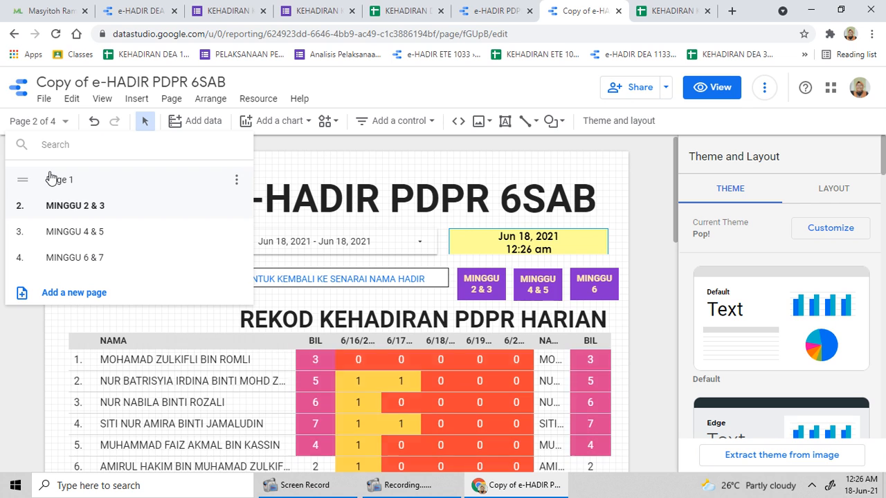
click(50, 179)
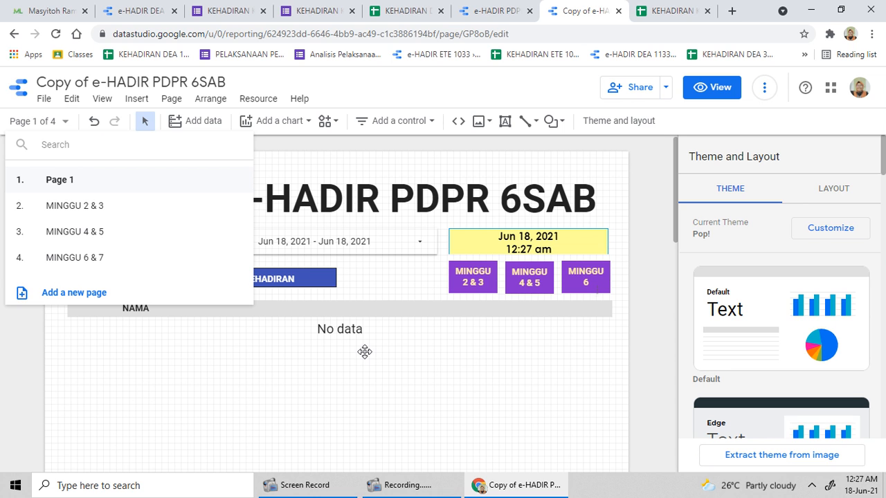
click(416, 247)
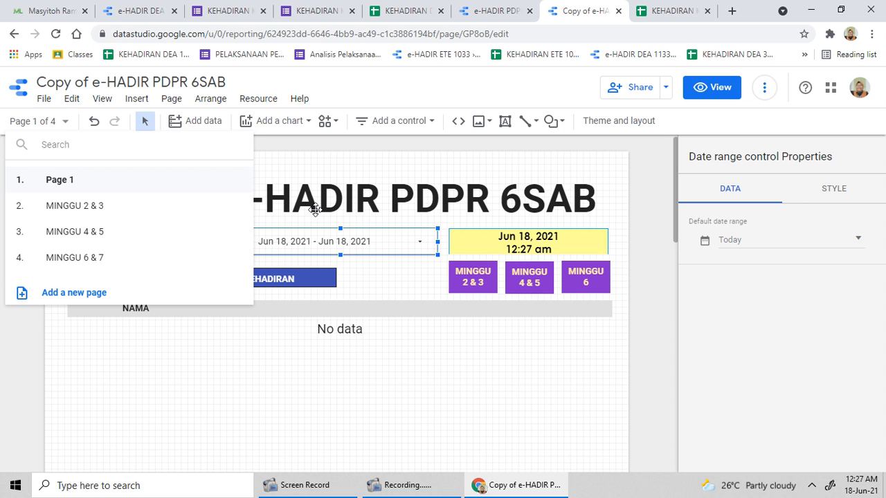
click(280, 140)
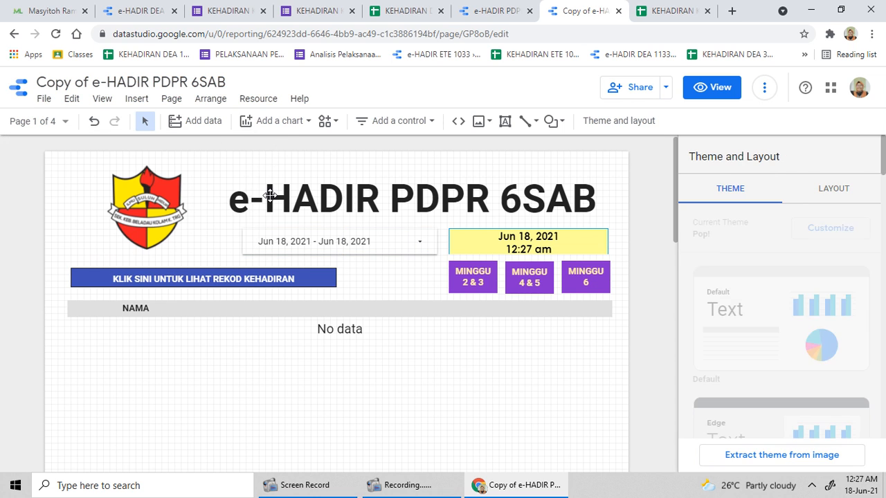
click(420, 245)
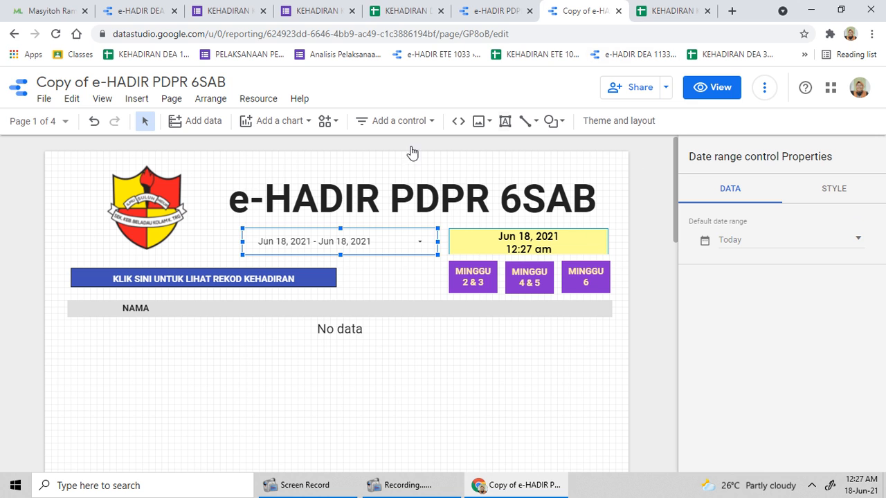
Step: Switch the report to view mode and limit Page 1's date range to Jun 17, 2021 for both start and end
click(709, 87)
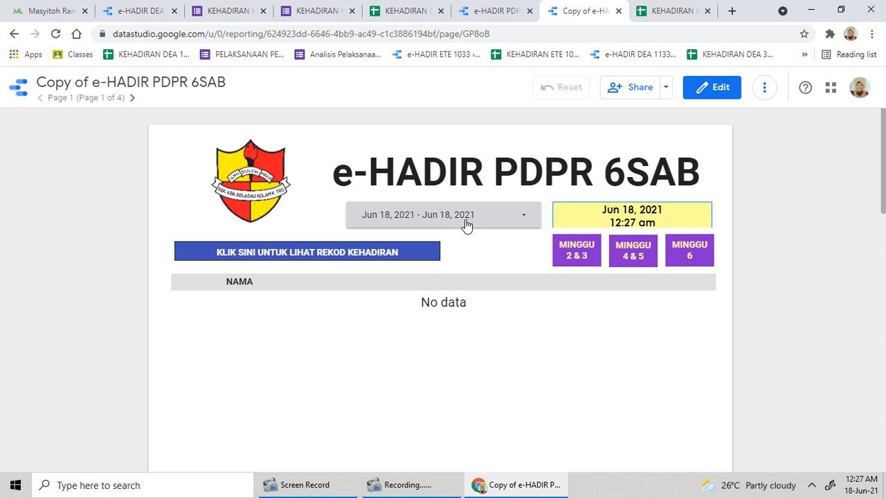
click(515, 217)
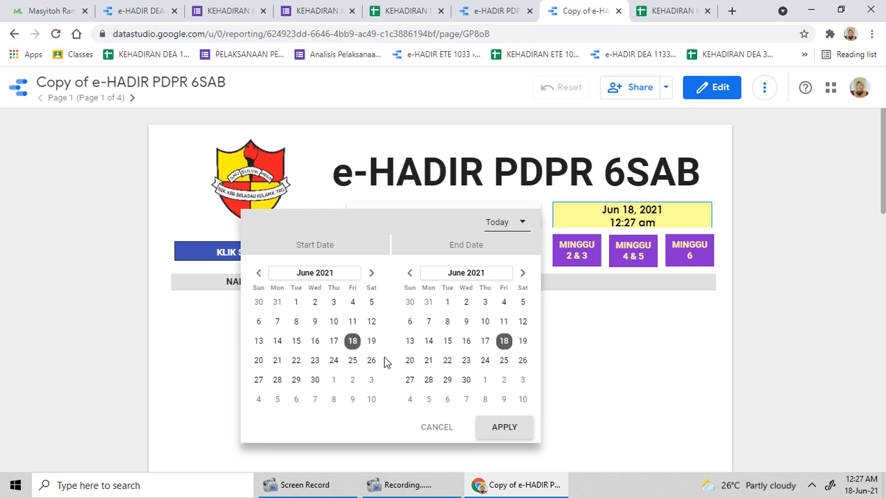
click(332, 341)
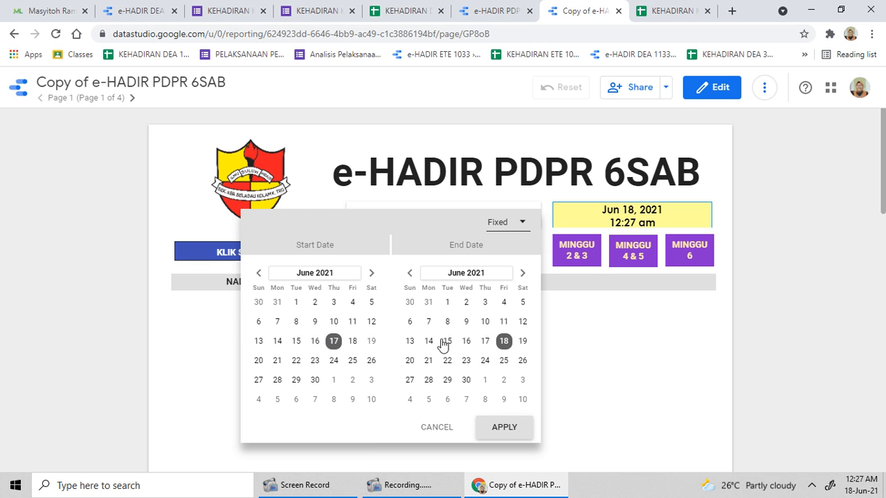
click(485, 341)
click(504, 428)
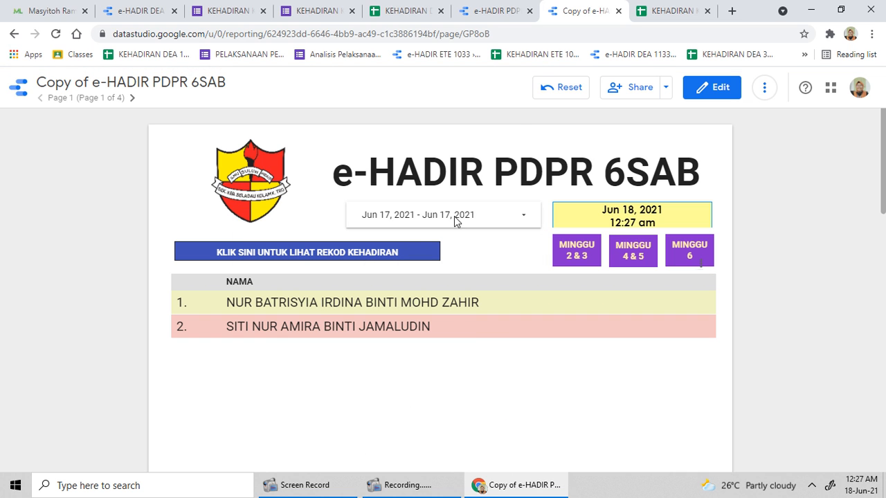
Step: Edit the MINGGU 2 & 3 page and remove the repeated NAMA and BIL dimensions at the end of its attendance table
click(587, 255)
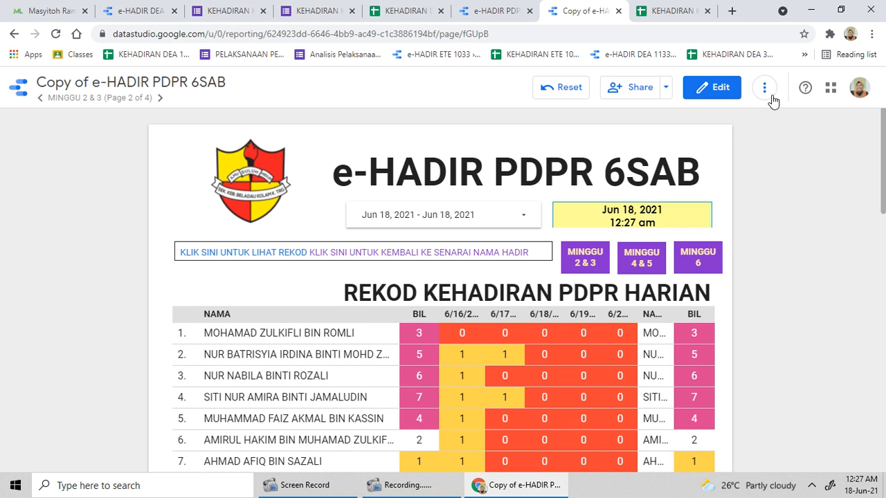
click(710, 89)
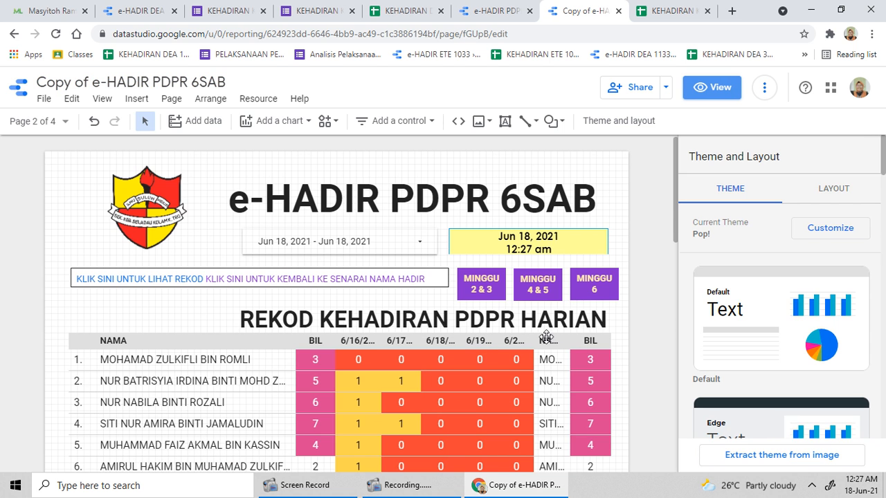
click(495, 337)
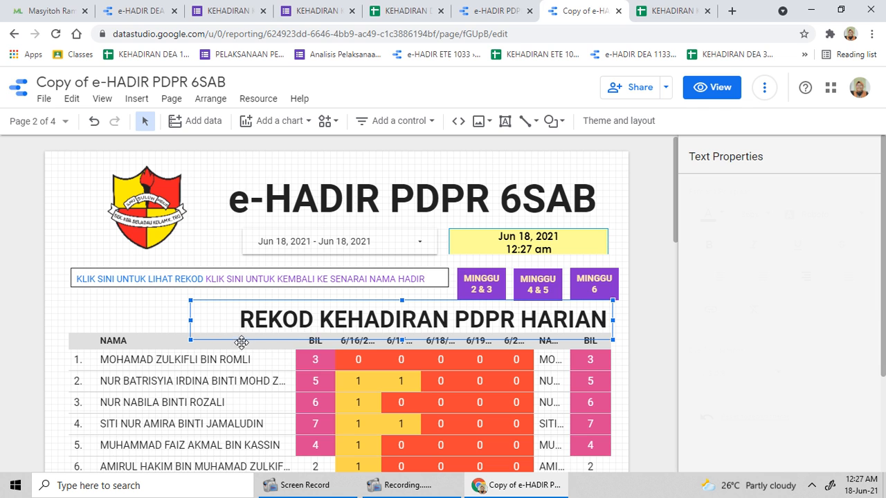
click(169, 339)
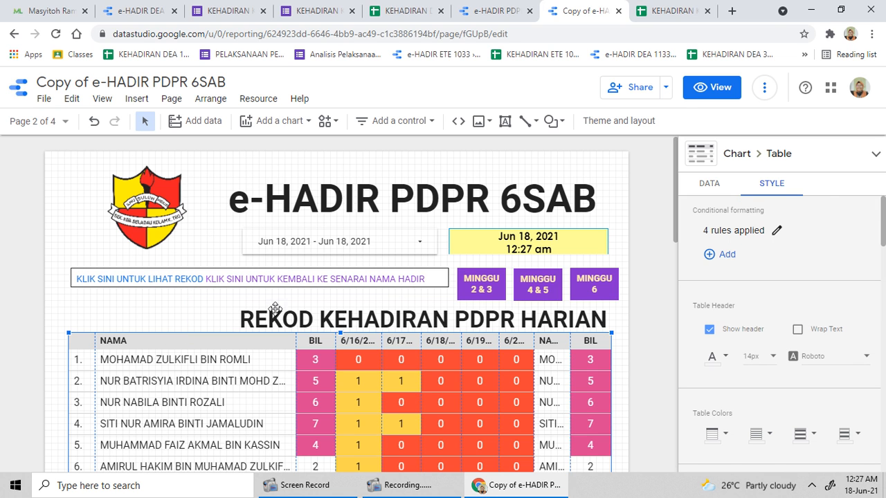
click(709, 186)
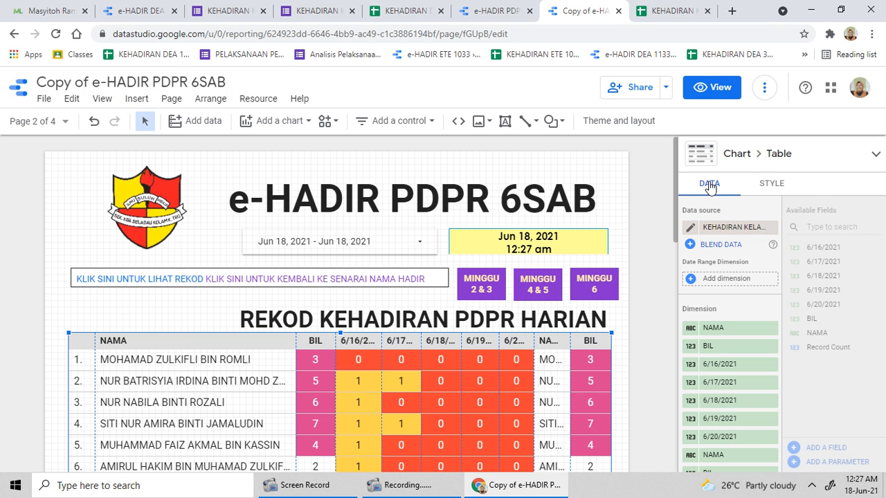
scroll(699, 346, down, 2)
scroll(697, 350, down, 2)
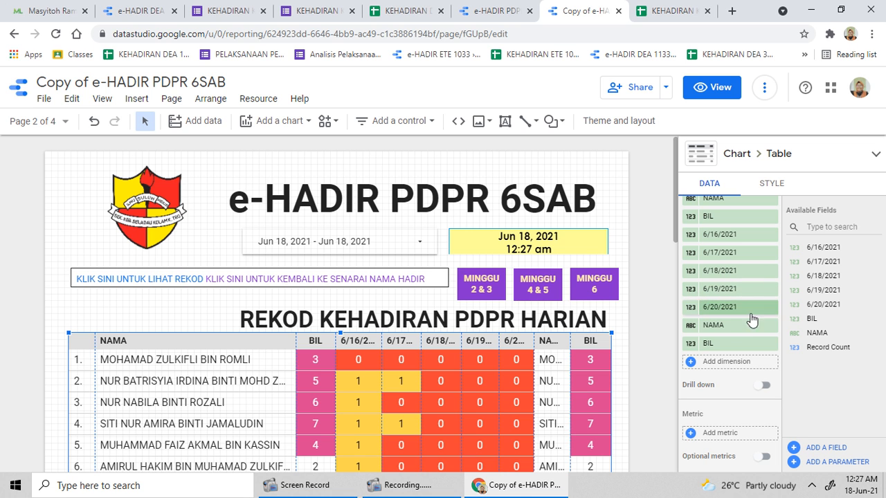
click(772, 343)
click(772, 326)
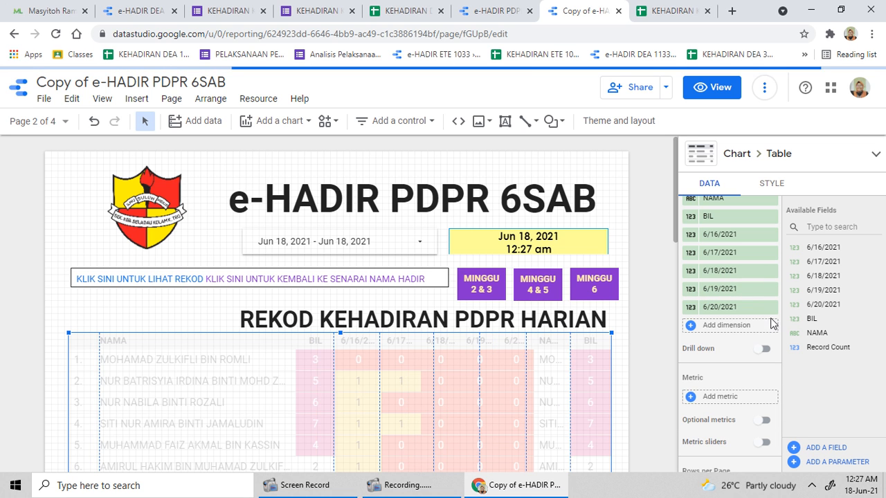
Step: Remove the BIL dimension and all dates from 6/16/2021 to 6/20/2021 from the MINGGU 2 & 3 table, leaving NAMA
click(772, 307)
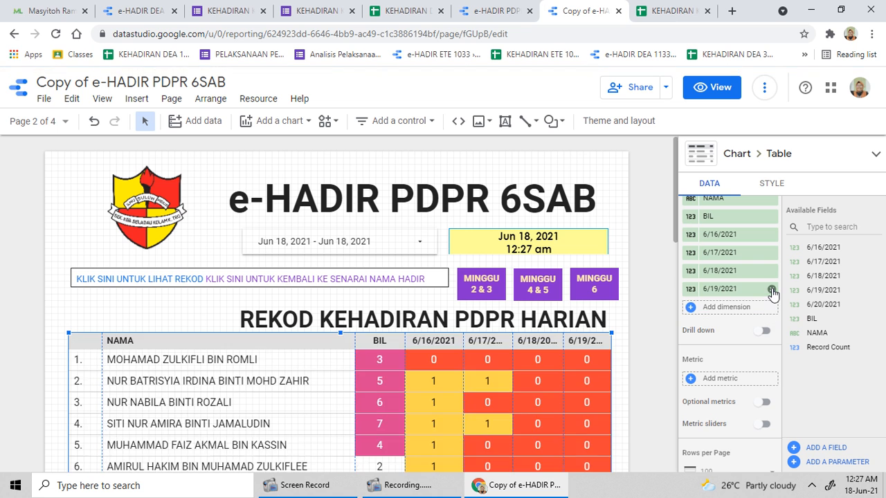
click(772, 289)
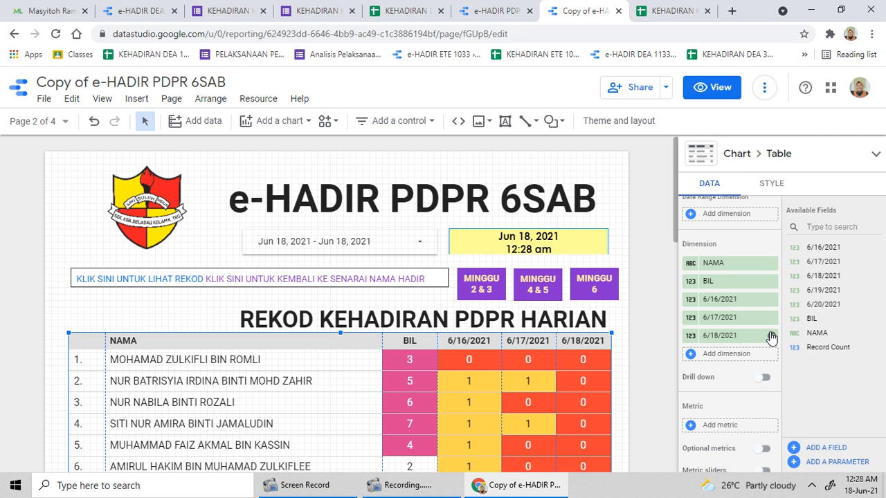
click(771, 336)
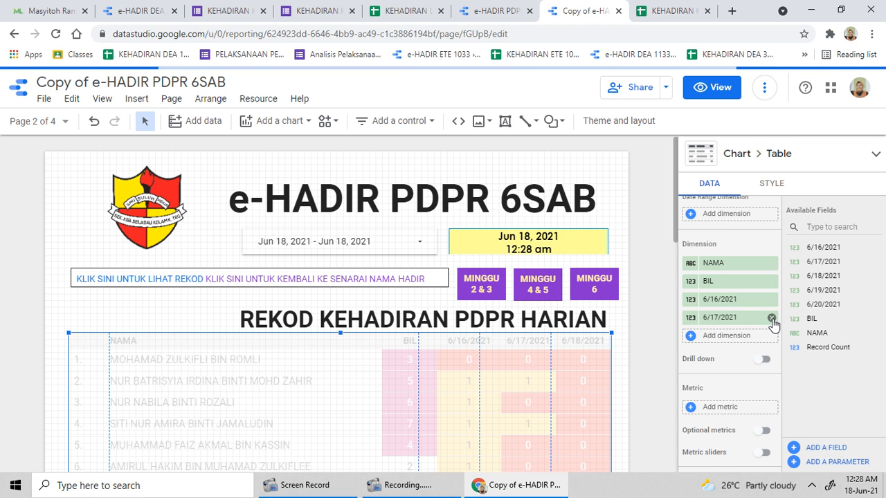
click(772, 317)
click(772, 299)
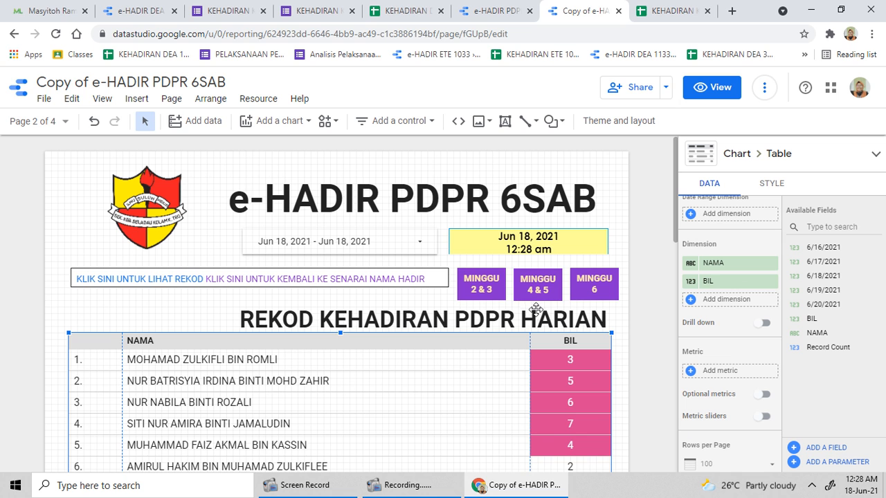
click(772, 282)
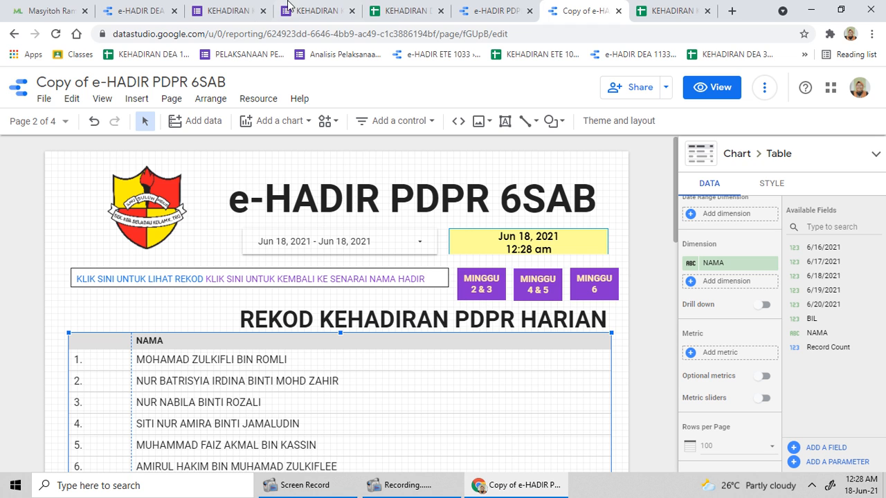
Step: Add 6/16/2021 and 6/17/2021 as dimensions after NAMA in the MINGGU 2 & 3 attendance table
click(38, 125)
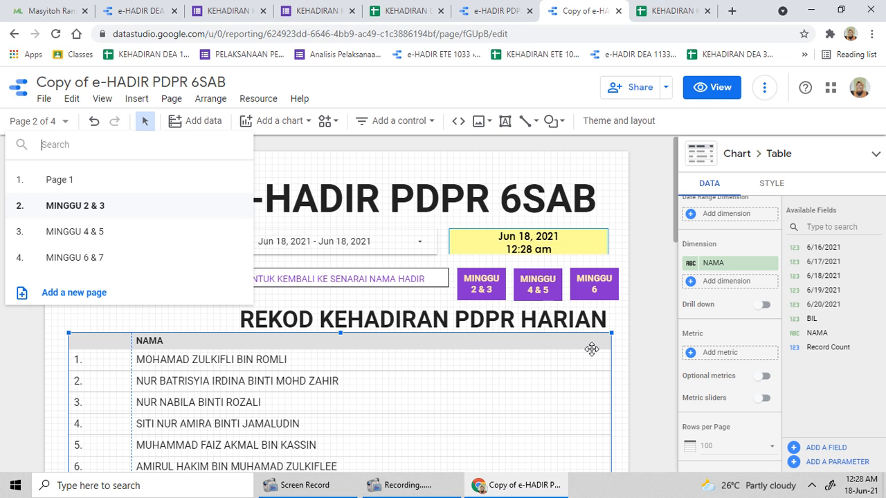
click(618, 360)
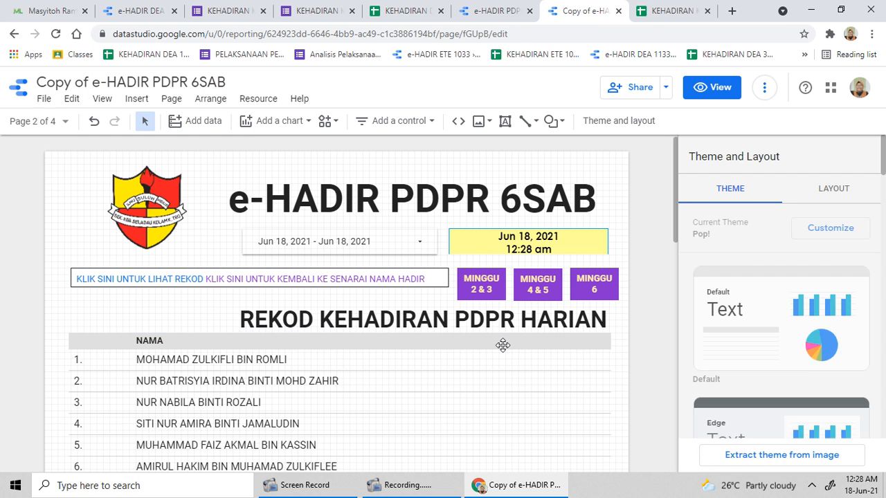
click(513, 333)
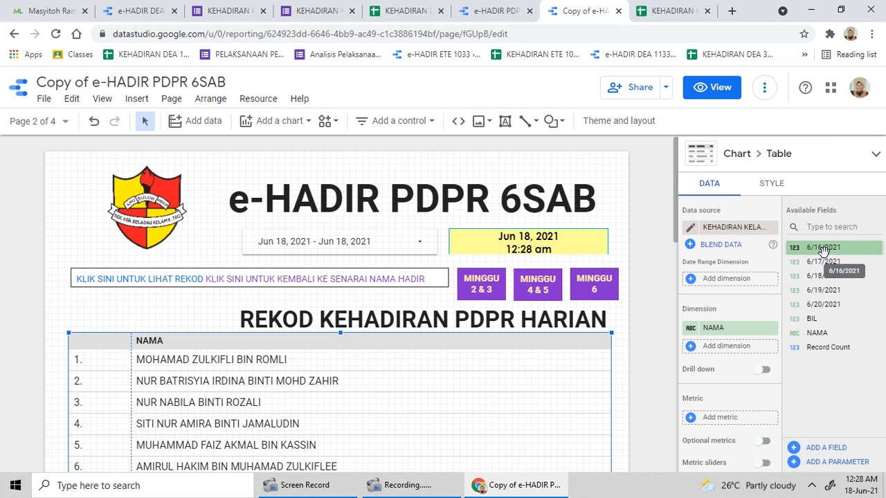
drag(824, 251, 726, 356)
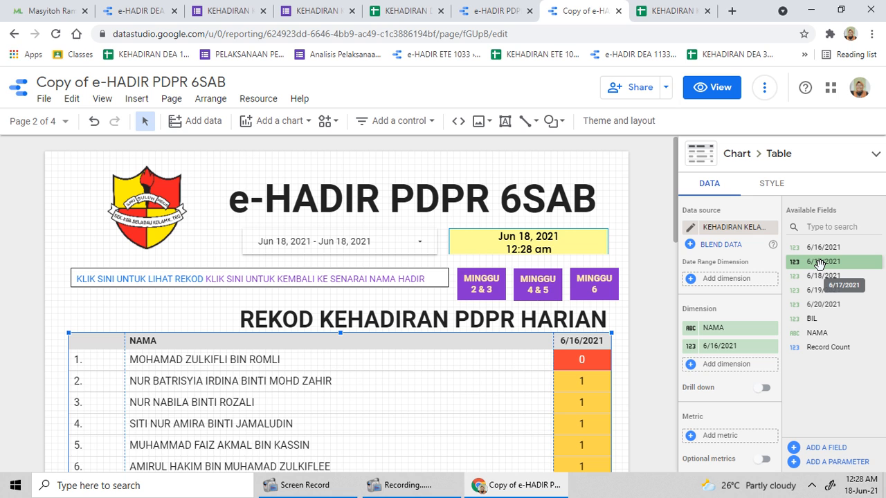
drag(819, 264, 720, 377)
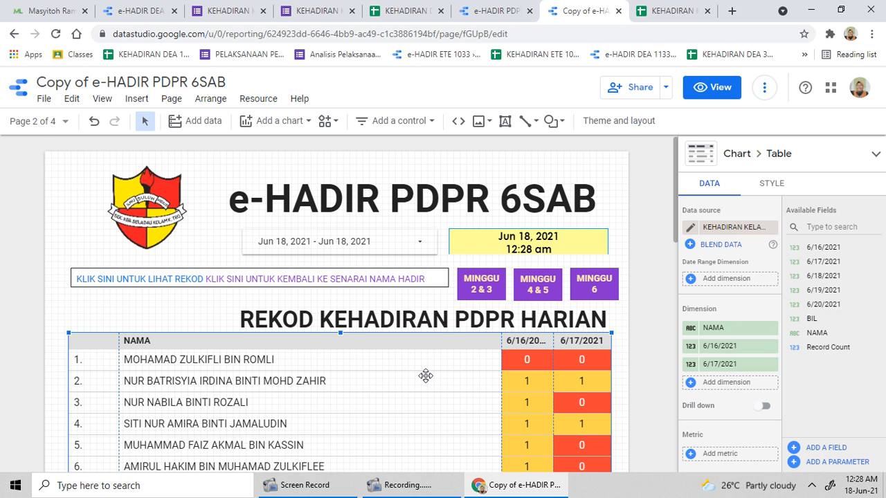
scroll(419, 384, down, 1)
scroll(445, 357, up, 1)
Step: On the MINGGU 4 & 5 page, remove the attendance table's repeated NAMA, BIL, 6/16/2021 and 6/17/2021 dimensions
click(48, 131)
click(102, 232)
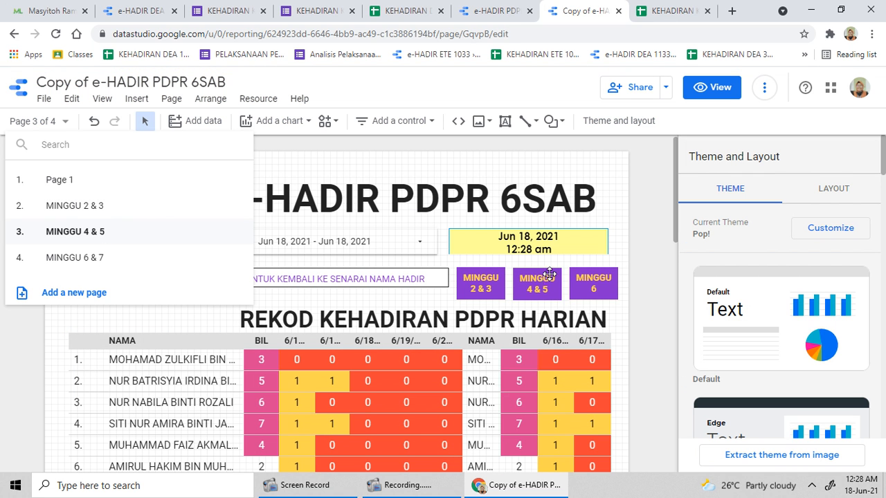
click(590, 337)
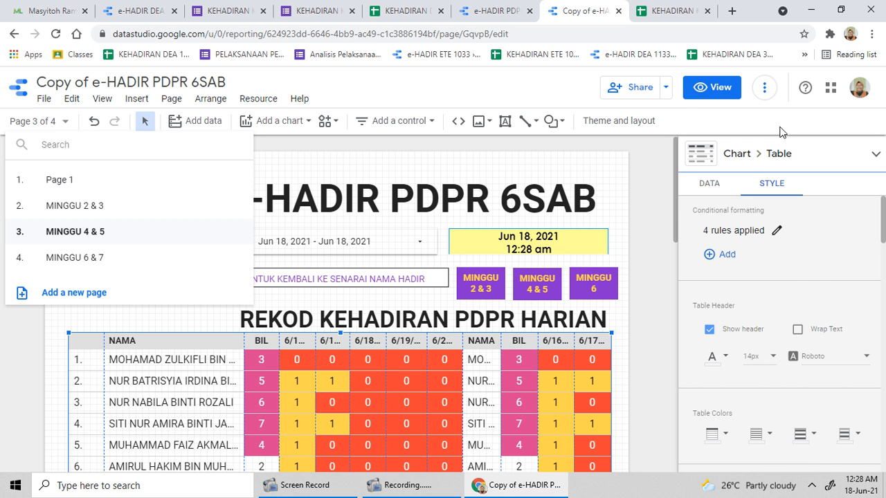
click(704, 194)
click(705, 185)
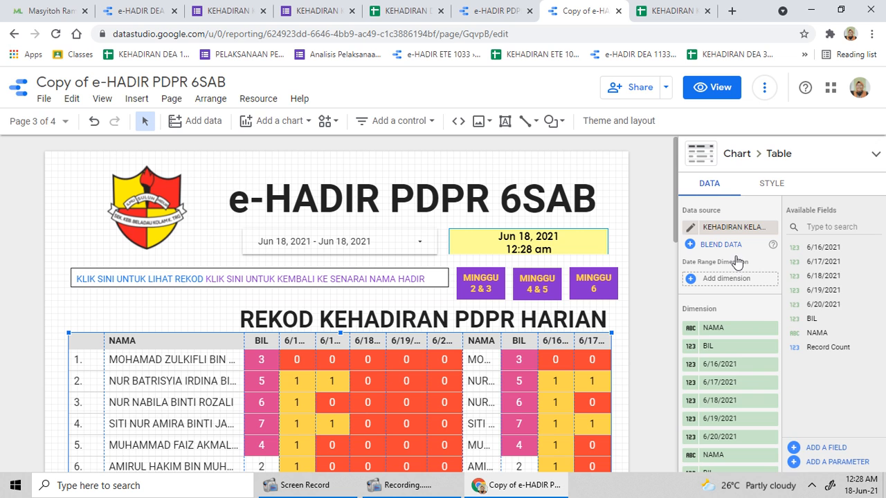
scroll(747, 388, down, 3)
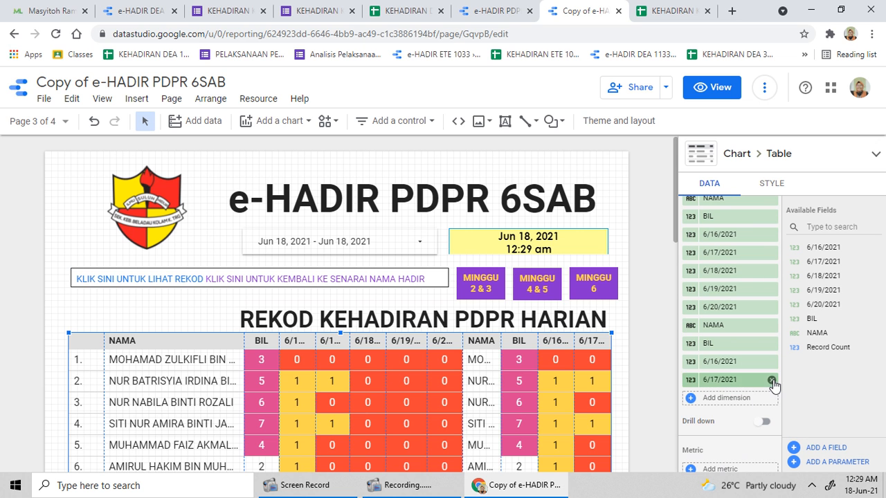
click(770, 382)
click(771, 362)
click(772, 345)
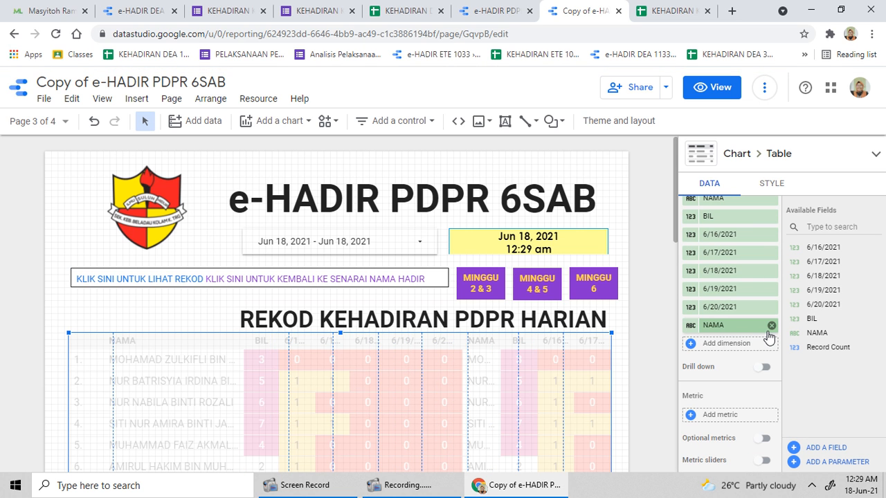
click(770, 329)
drag(761, 349, 662, 258)
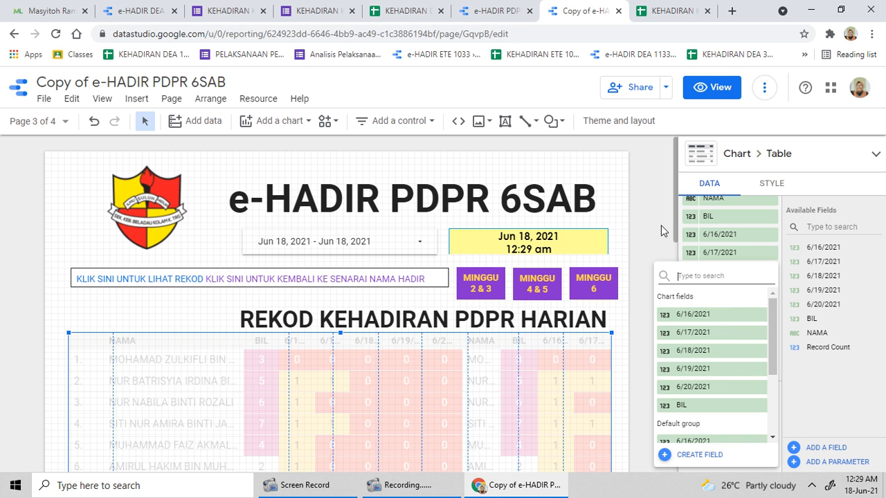
click(664, 231)
click(771, 327)
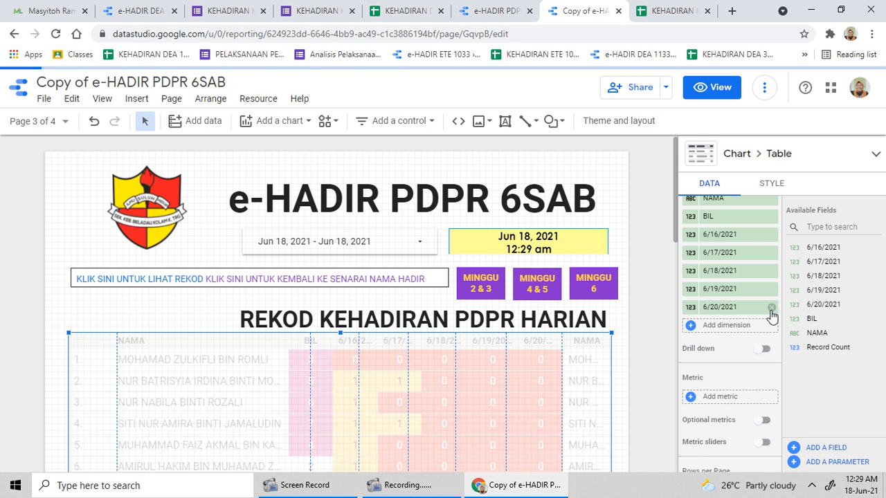
Step: Replace the MINGGU 4 & 5 table's BIL and remaining date dimensions with just 6/18/2021 and 6/19/2021 after NAMA
click(771, 307)
click(772, 289)
click(772, 271)
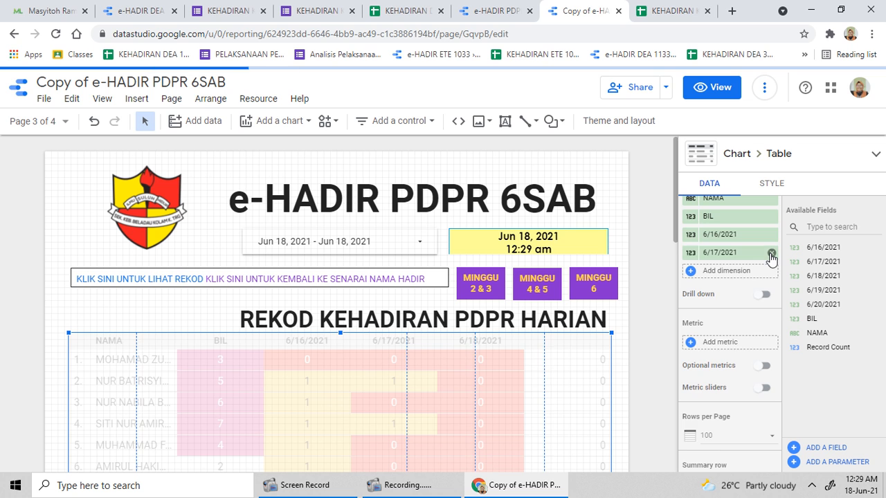
click(771, 253)
click(771, 234)
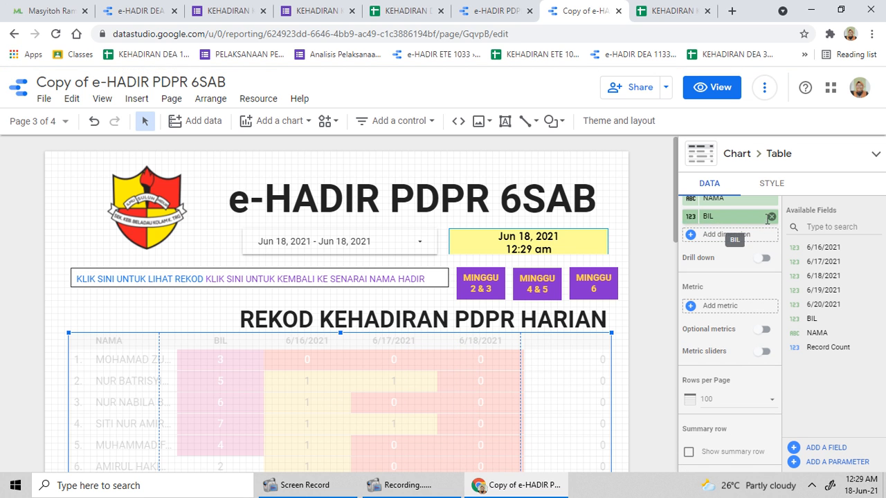
click(772, 216)
click(666, 193)
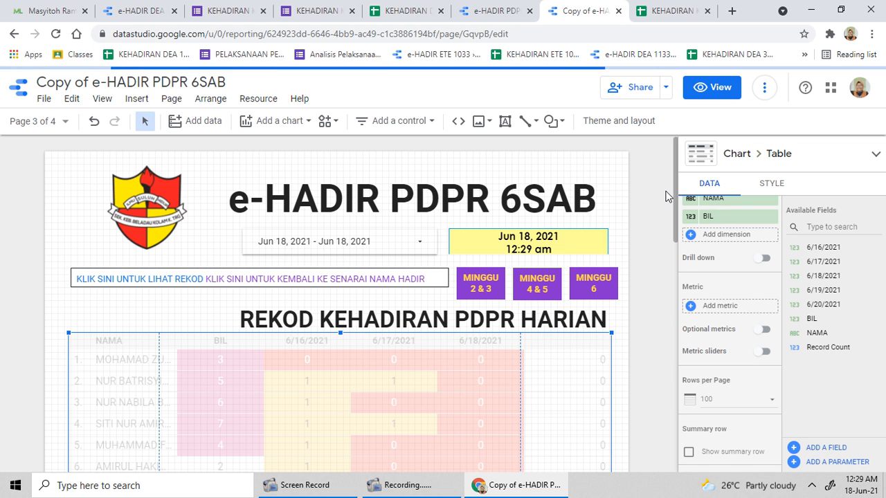
click(771, 217)
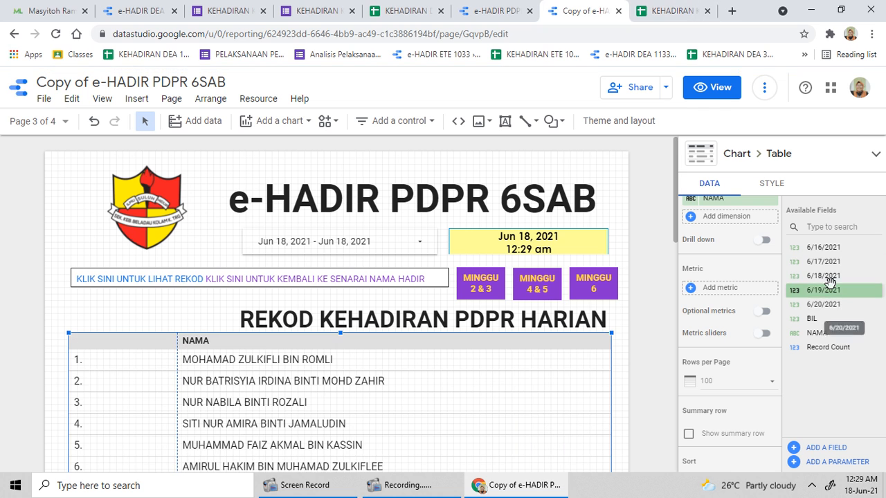
drag(829, 277, 721, 219)
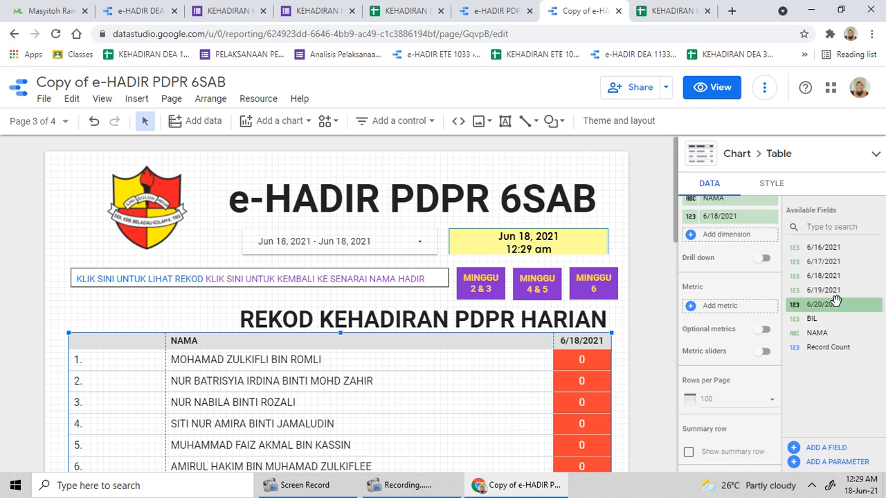
drag(833, 291, 720, 236)
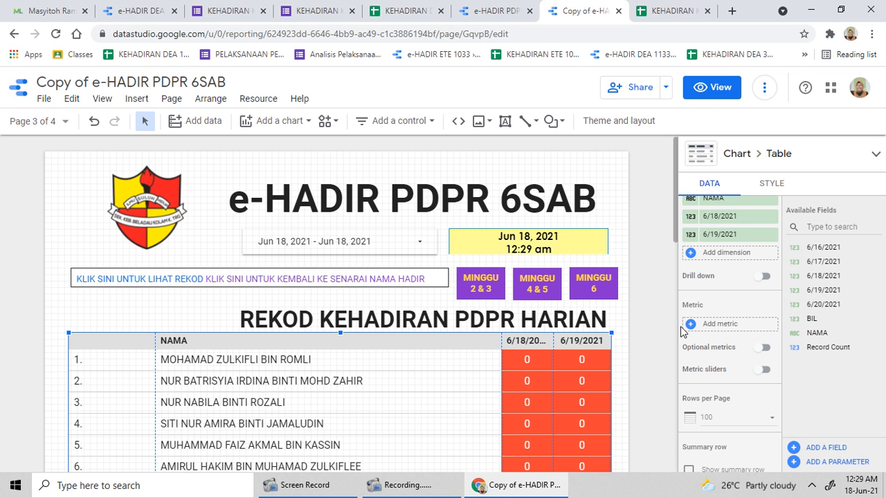
Step: On the MINGGU 6 & 7 page, replace the attendance table's date dimensions and repeated NAMA with just 6/20/2021 after NAMA
click(28, 123)
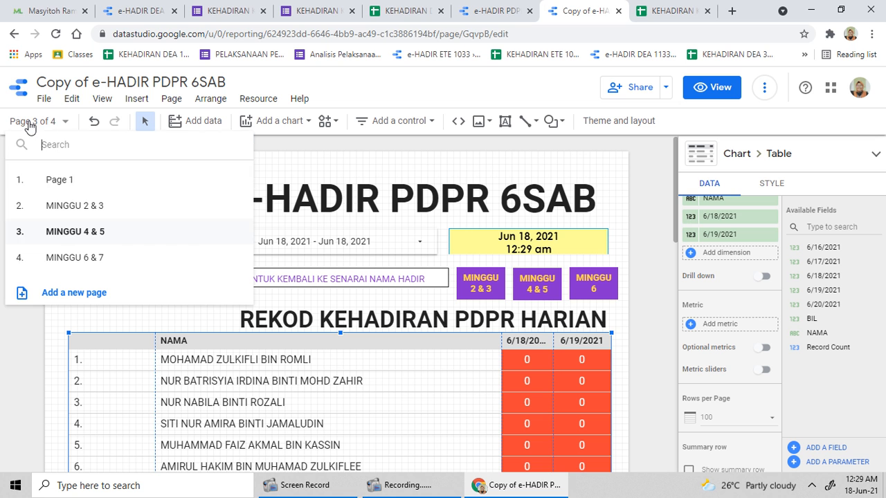
click(87, 261)
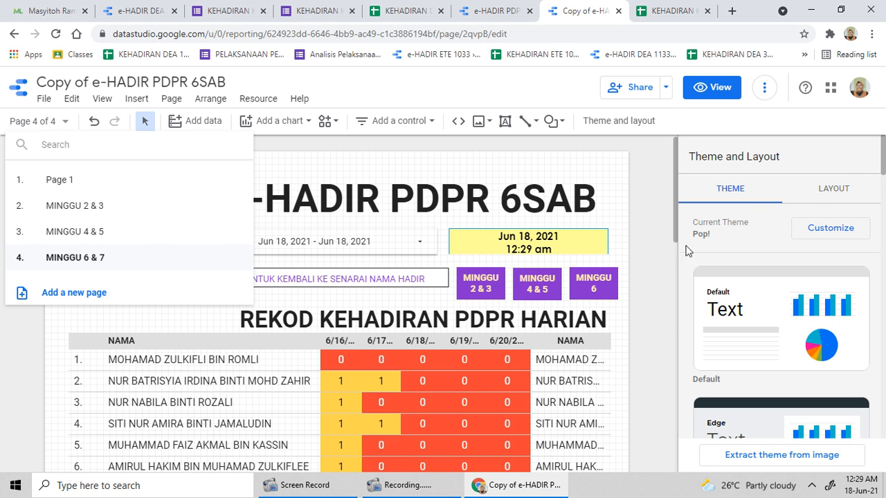
click(598, 345)
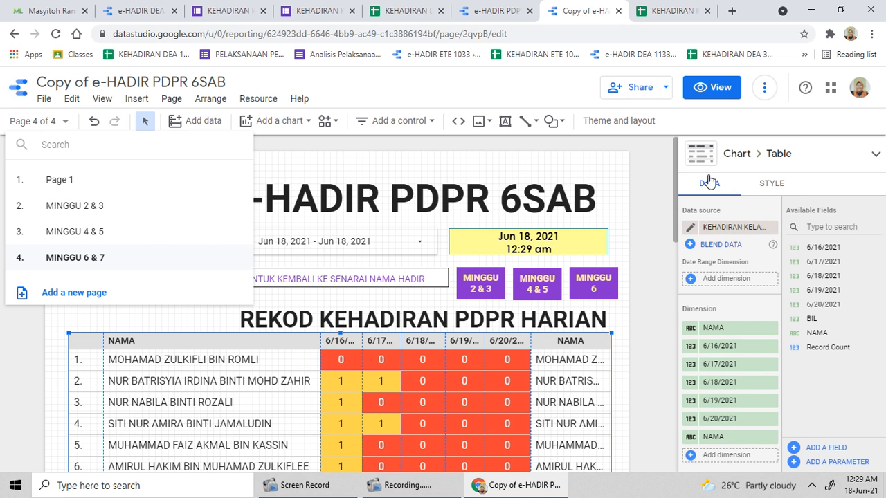
scroll(758, 305, down, 2)
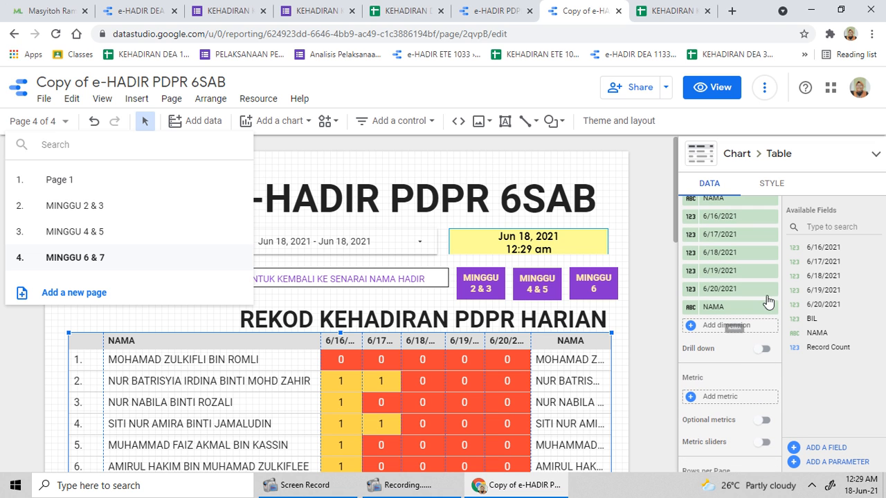
click(769, 307)
click(771, 288)
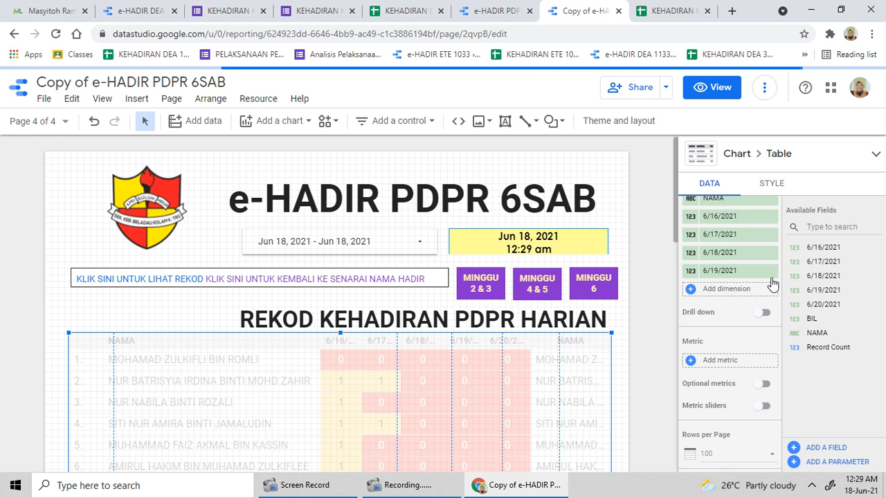
click(773, 271)
click(771, 253)
click(770, 235)
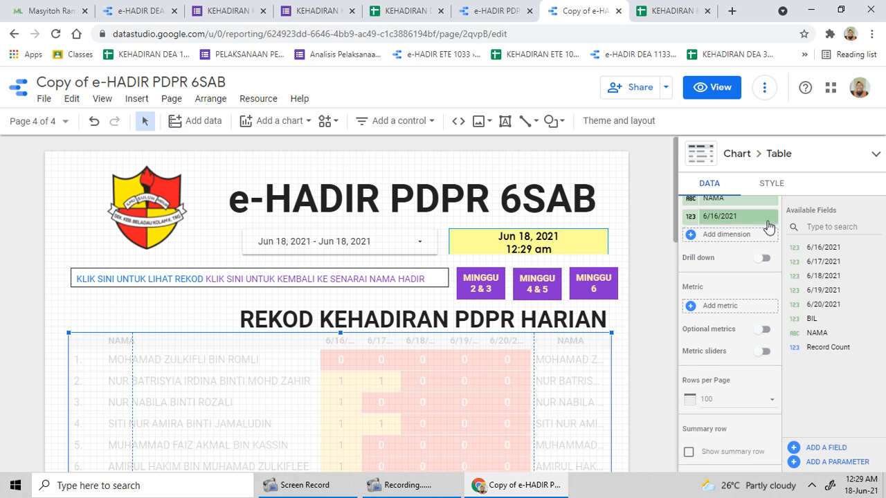
click(769, 225)
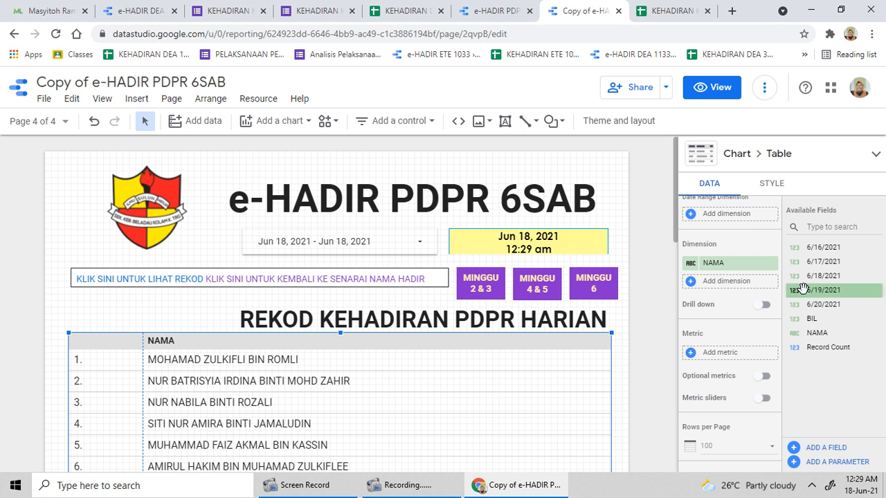
drag(810, 319, 713, 288)
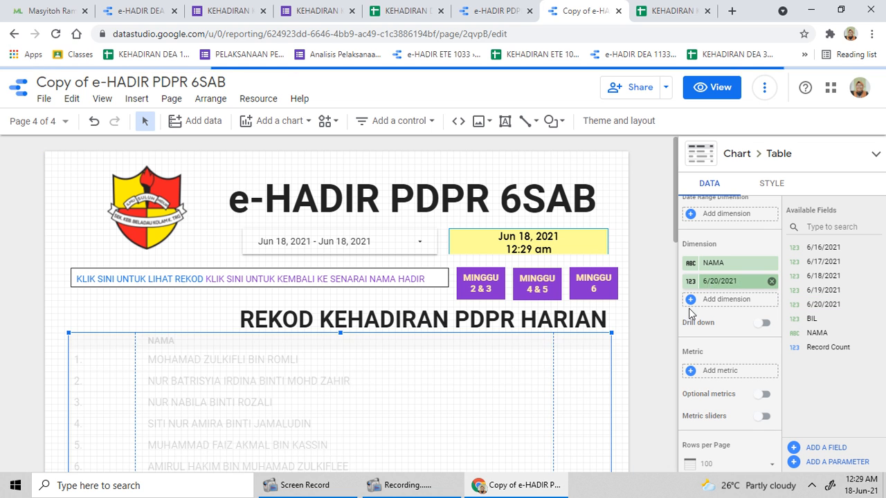
Step: Preview the report, check the attendance tables through the MINGGU 2 & 3, 4 & 5 and 6 links, and return to editing
click(708, 92)
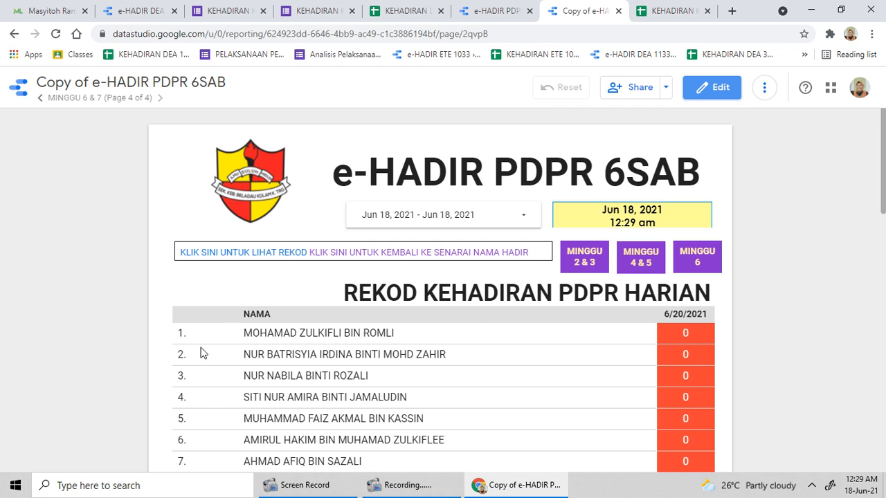
click(580, 267)
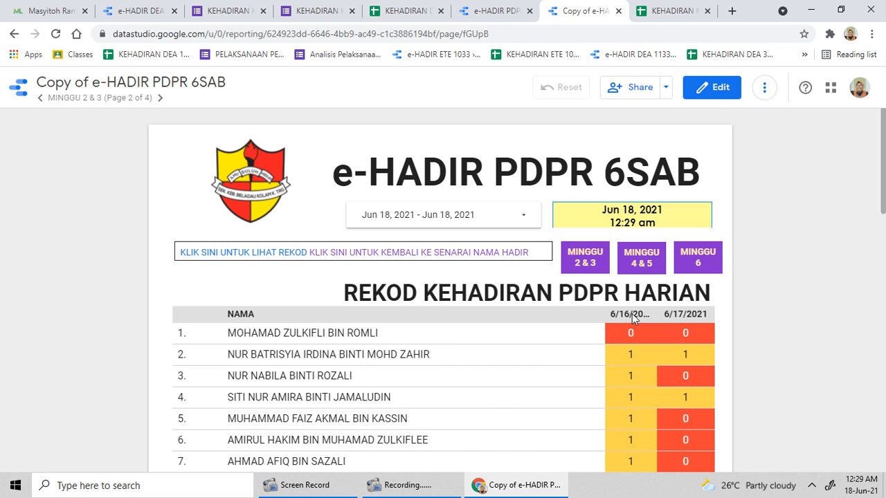
click(628, 267)
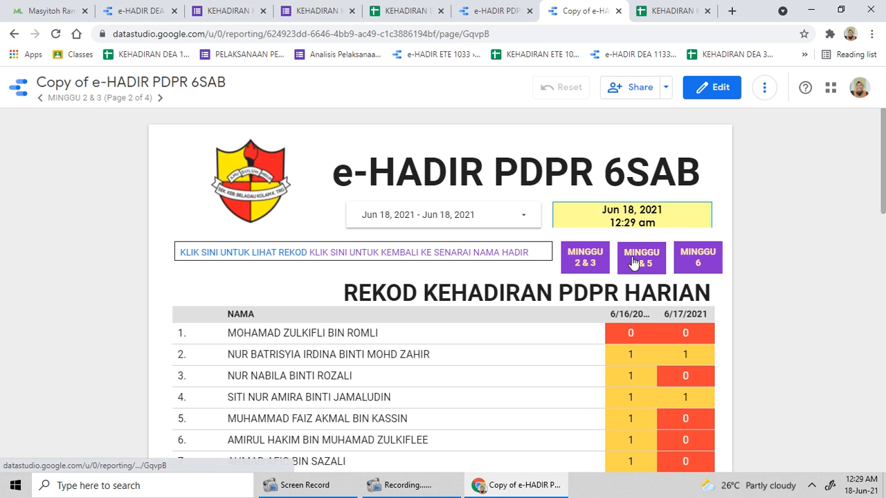
click(699, 263)
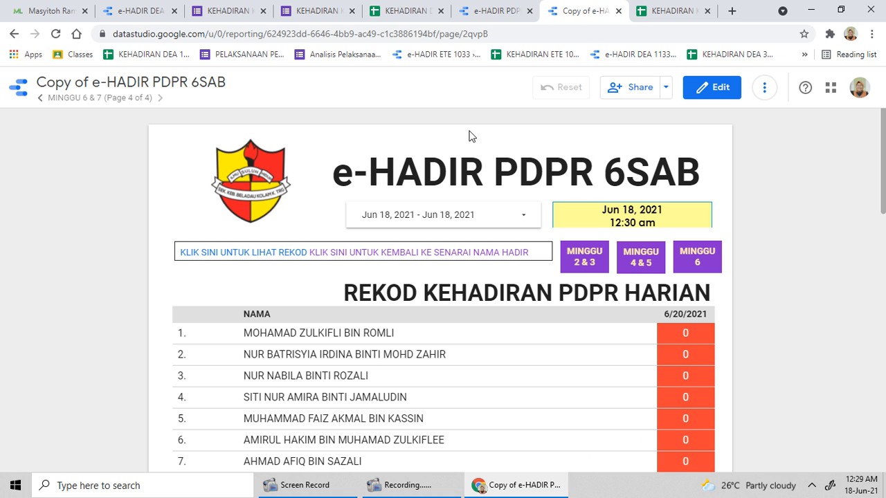
click(713, 87)
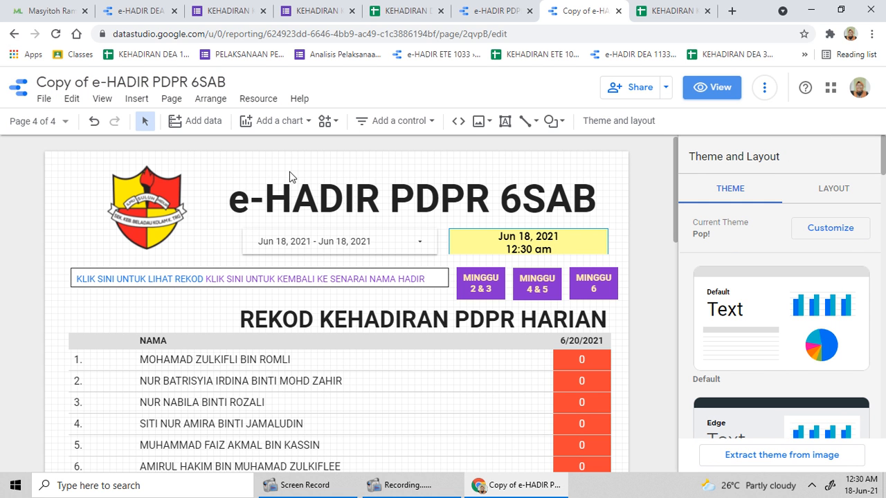
click(166, 220)
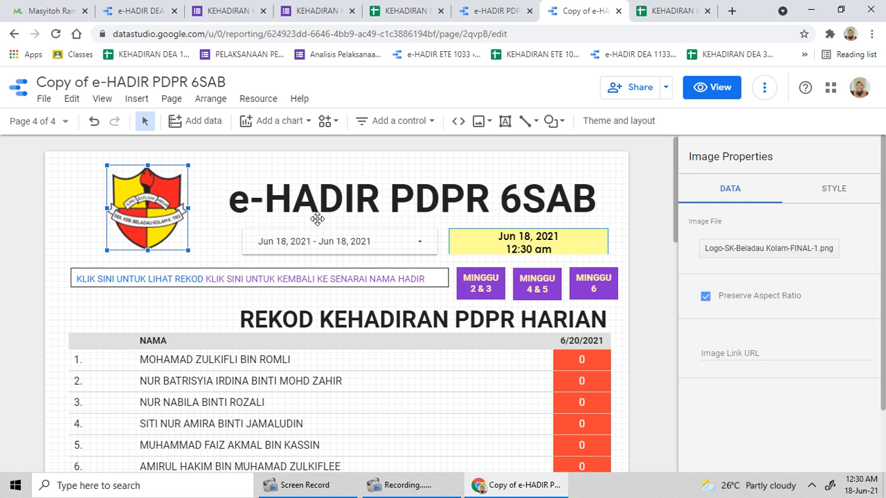
click(357, 204)
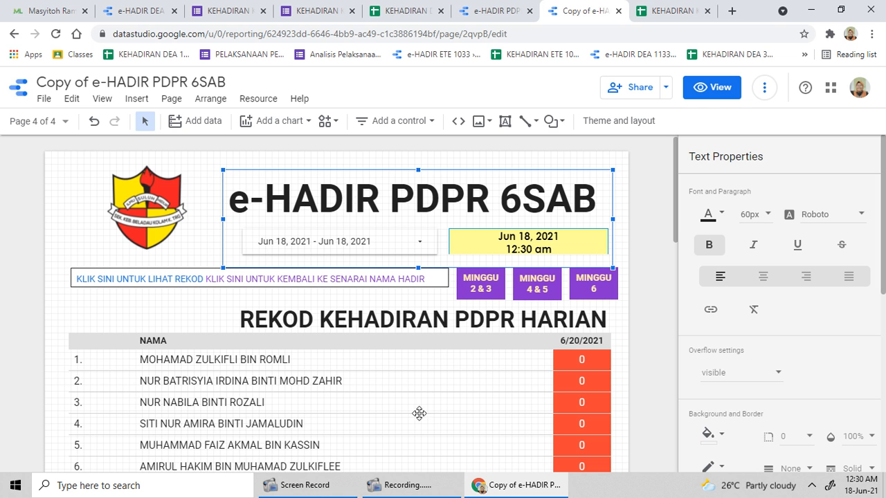
mouse_move(409, 493)
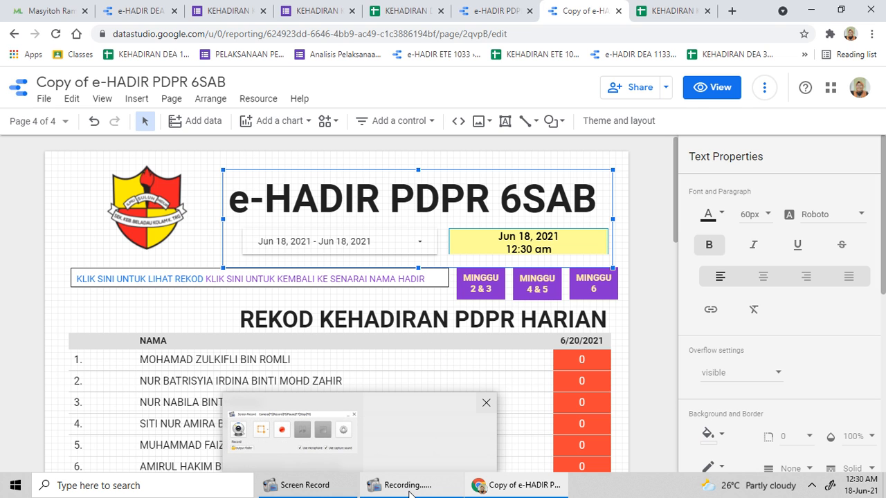
click(373, 493)
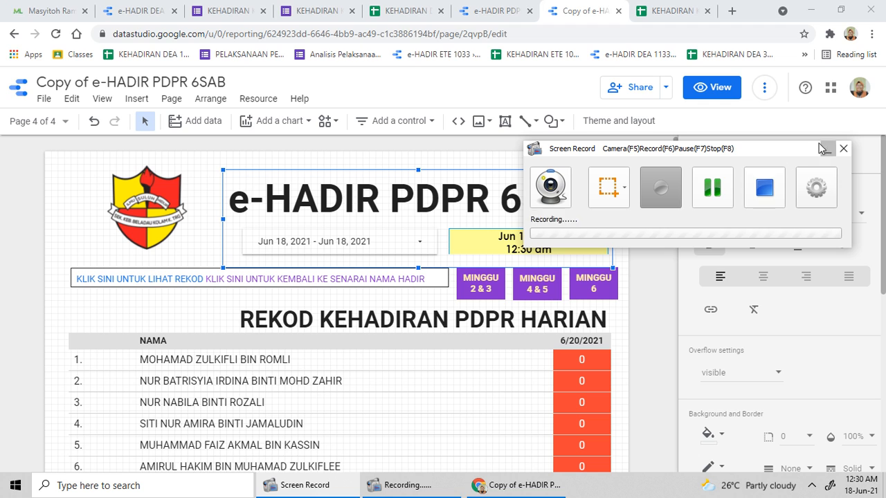